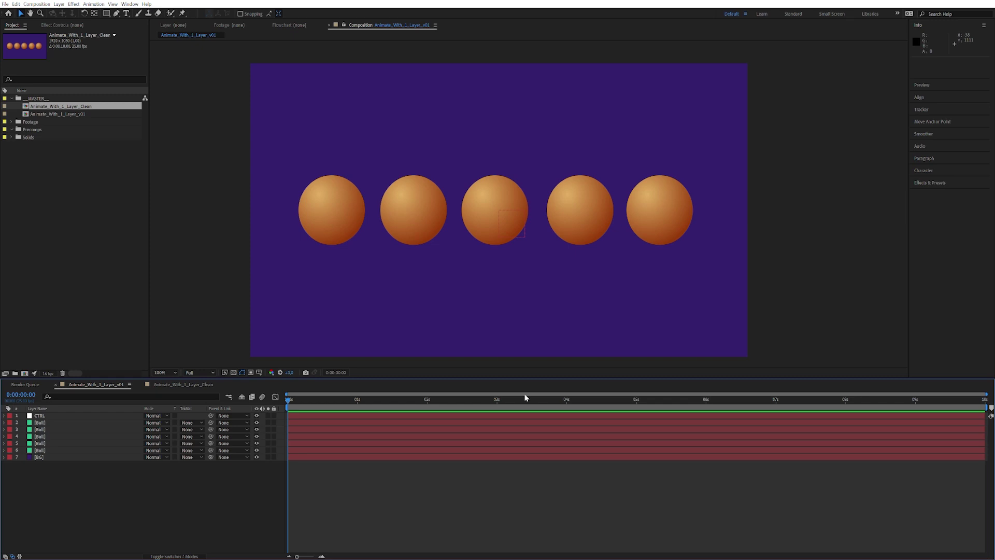
# Step: Preview the Animate_With_1_Layer_v01 composition to watch the five orange balls bob in sequence
pyautogui.press('space')
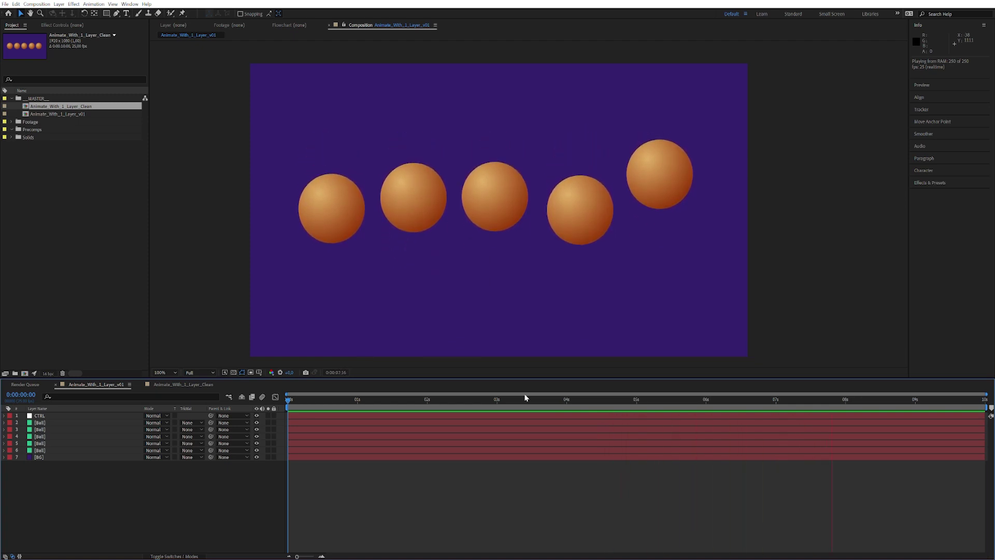
# Step: In the Animate_With_1_Layer_Clean composition, add a Null Object layer and rename it CTRL
pyautogui.click(183, 384)
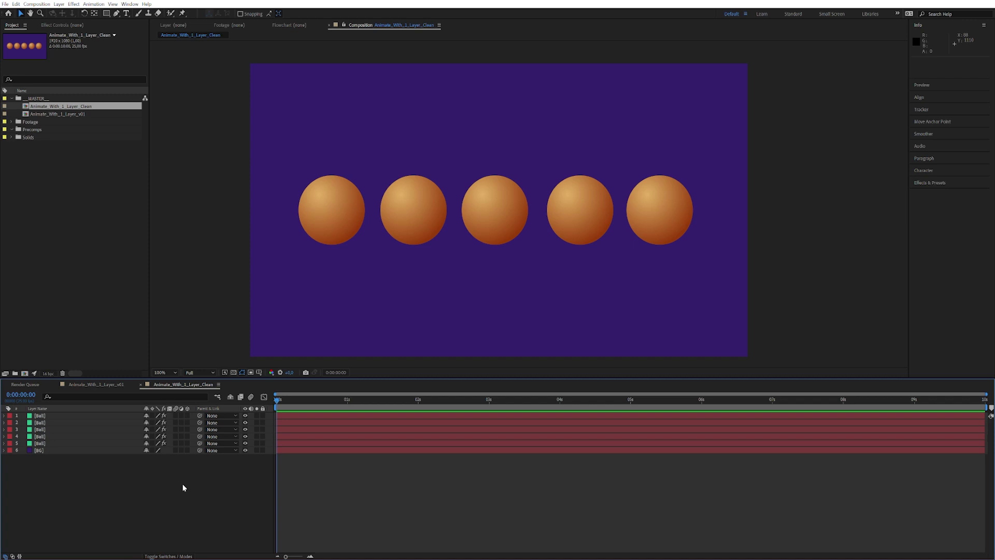
pyautogui.moveTo(329, 402); pyautogui.dragTo(138, 495)
pyautogui.click(58, 4)
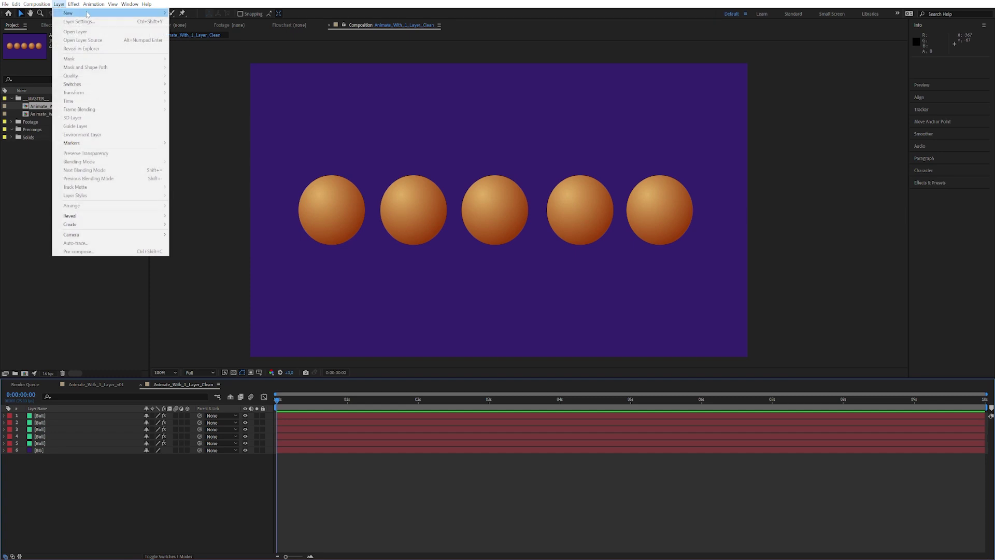
pyautogui.moveTo(87, 14)
pyautogui.click(224, 47)
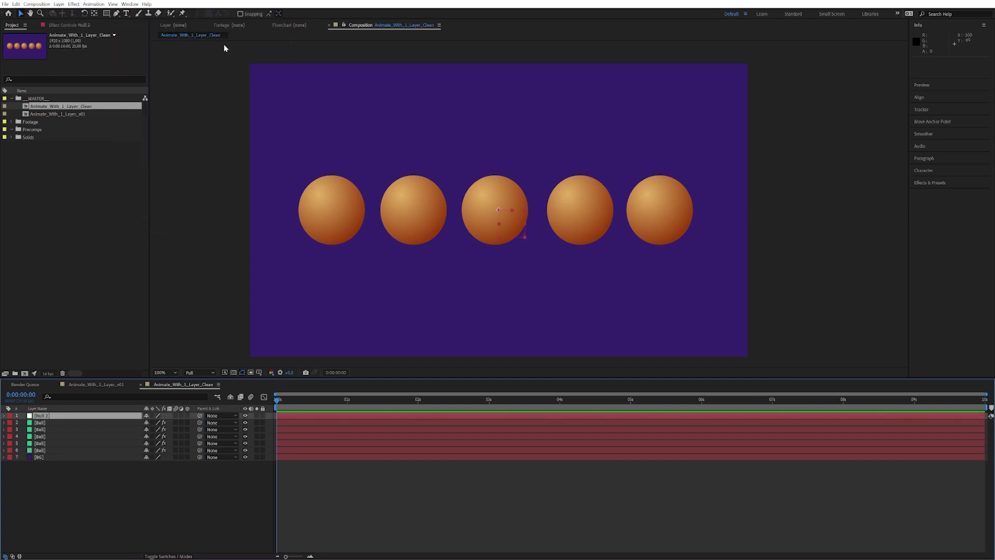
pyautogui.press('Return')
pyautogui.write('CTRL')
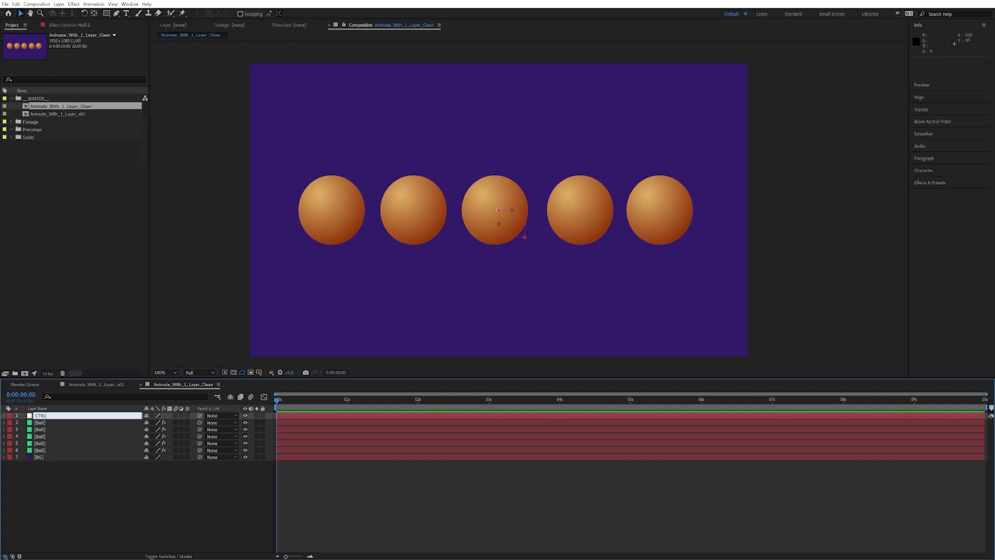
pyautogui.press('Return')
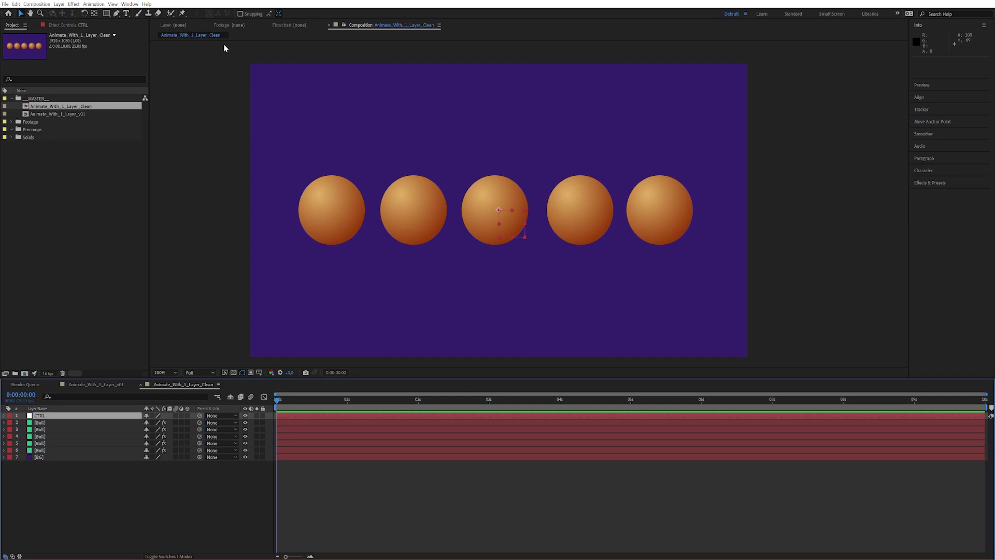
# Step: Apply a Slider Control effect to the CTRL null and rename it Delay
pyautogui.click(4, 416)
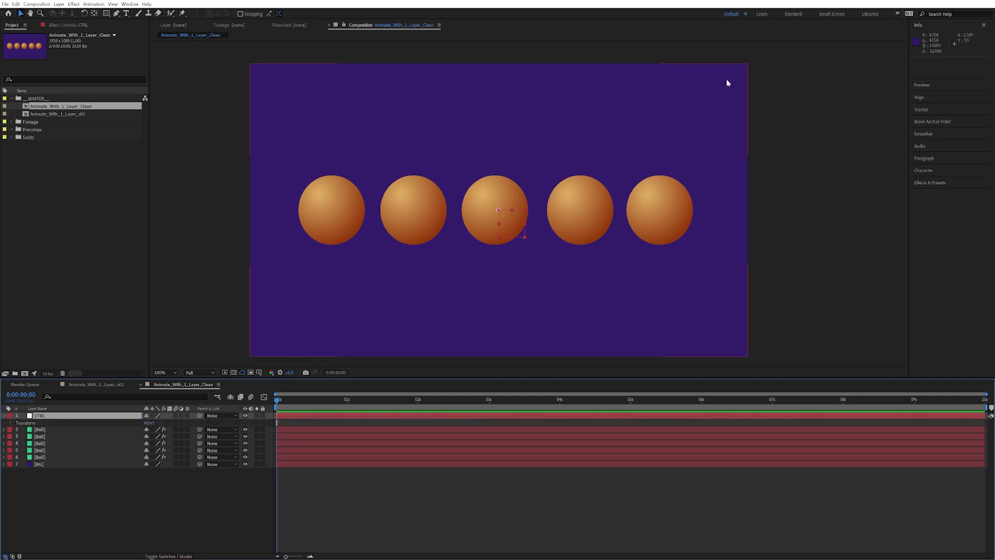
pyautogui.click(930, 182)
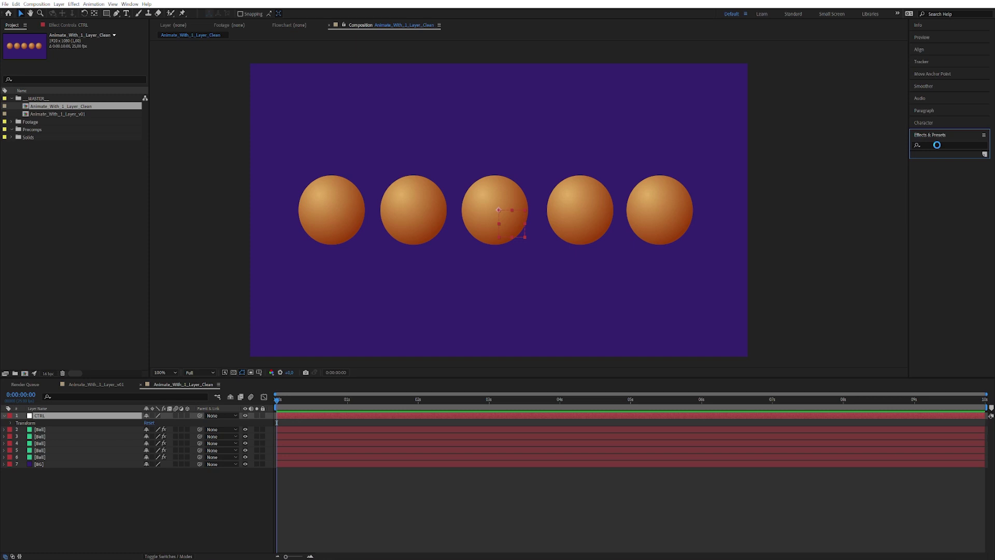
pyautogui.click(932, 145)
pyautogui.write('slider')
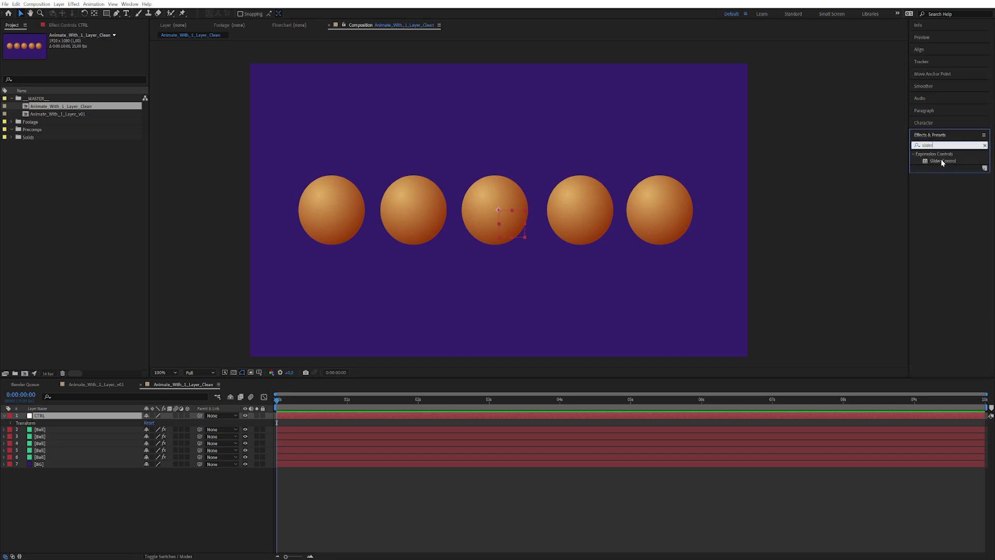
pyautogui.moveTo(942, 163); pyautogui.dragTo(100, 416)
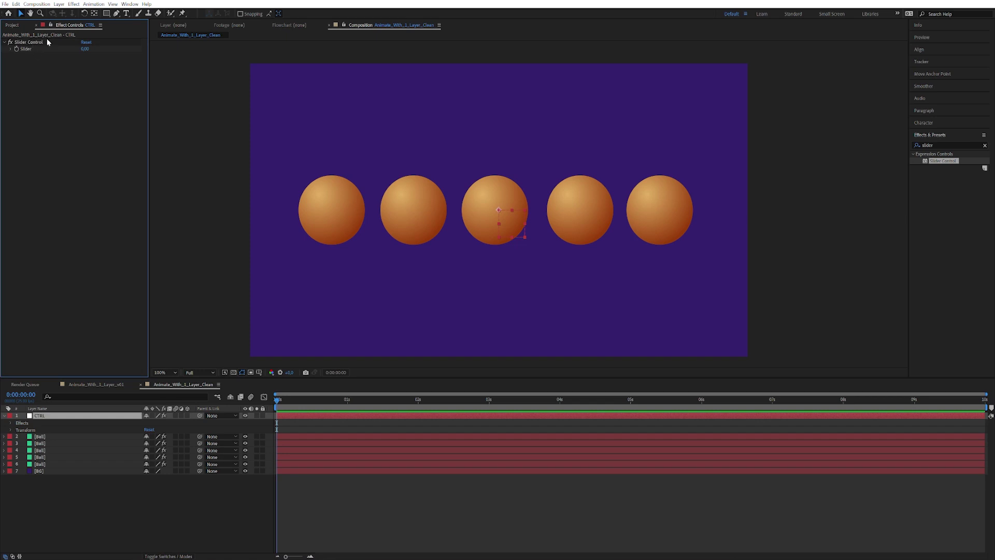
pyautogui.click(32, 44)
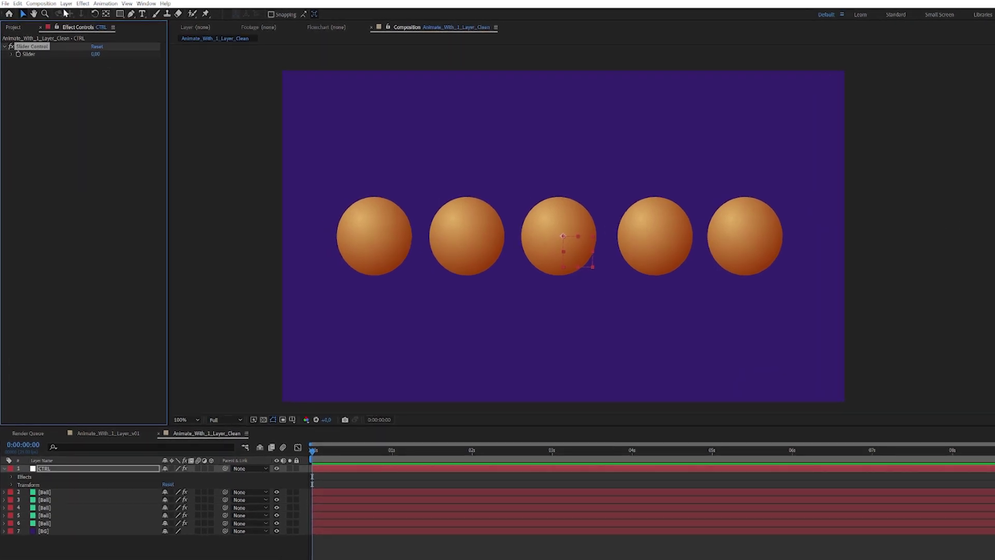
pyautogui.press('Return')
pyautogui.write('Delay')
pyautogui.press('Return')
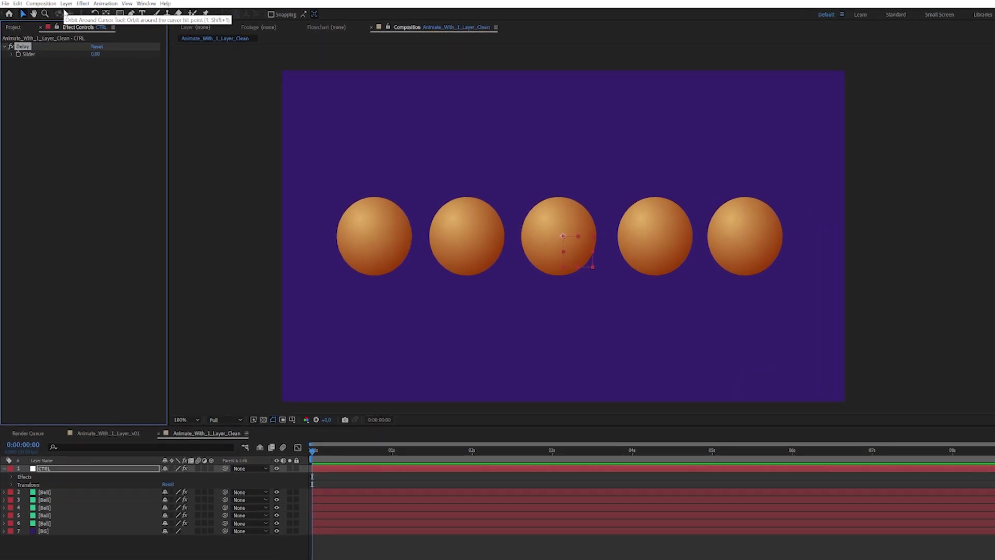
# Step: Duplicate the Delay slider and name the copy Randomness
pyautogui.hotkey('ctrl', 'd')
pyautogui.press('Return')
pyautogui.write('R')
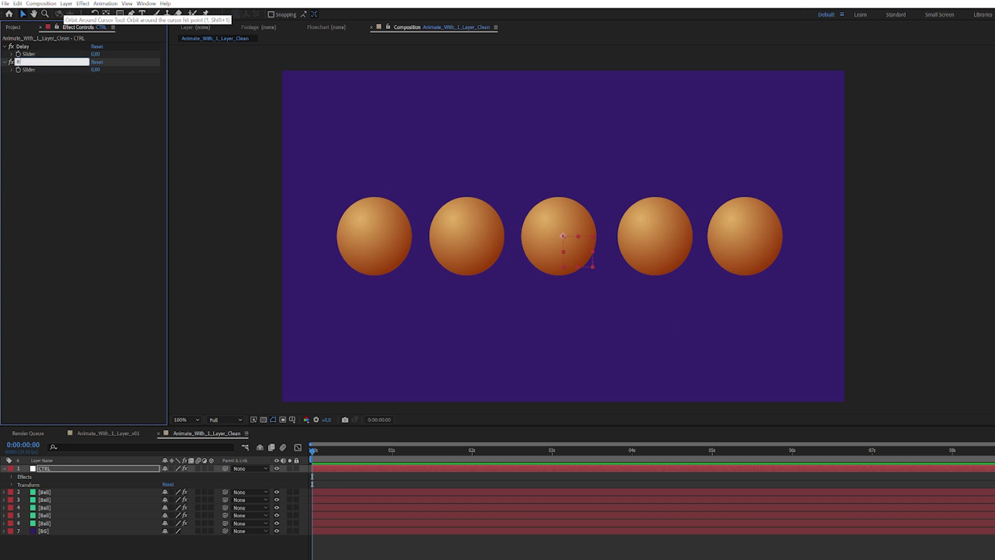
pyautogui.write('andomness')
pyautogui.press('Return')
# Step: Give the first Ball's Position the expression anim = CTRL Position; delay = Delay slider*(index-1);
pyautogui.click(79, 492)
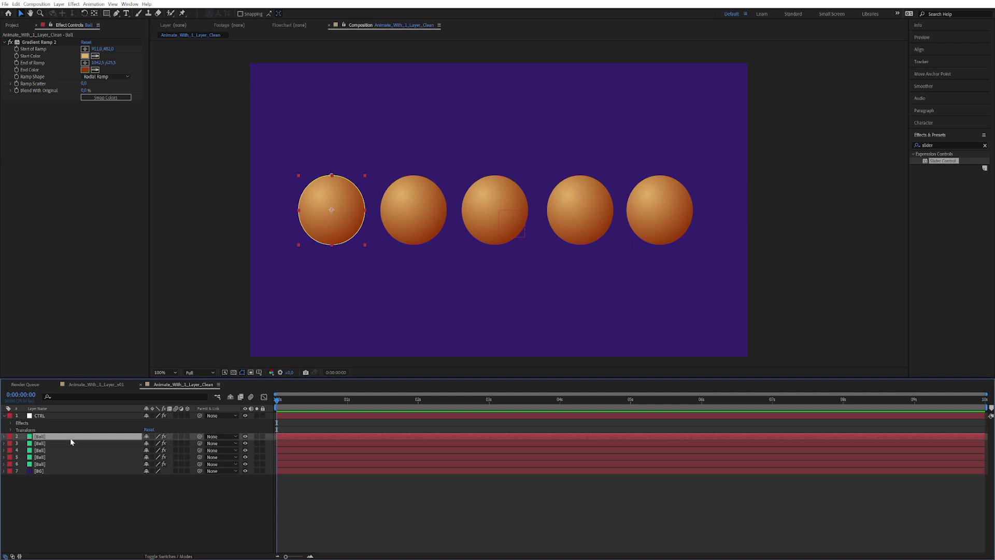
pyautogui.press('p')
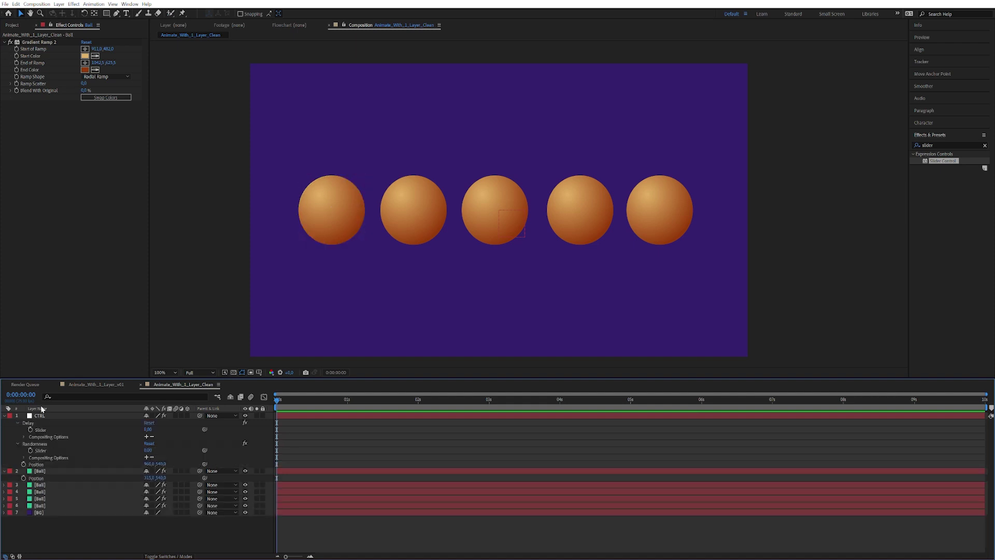
pyautogui.click(37, 469)
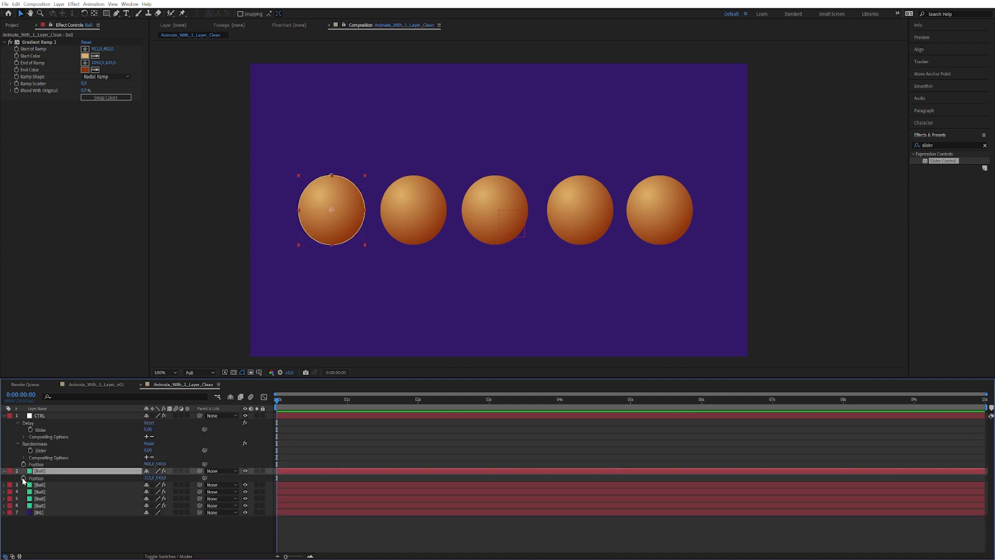
pyautogui.keyDown('alt'); pyautogui.click(23, 479); pyautogui.keyUp('alt')
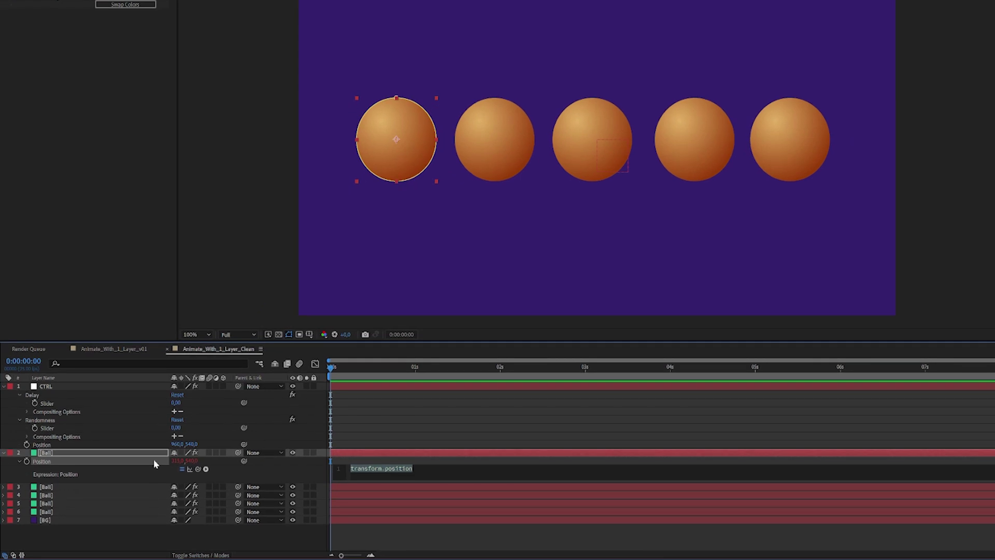
pyautogui.write('anim =')
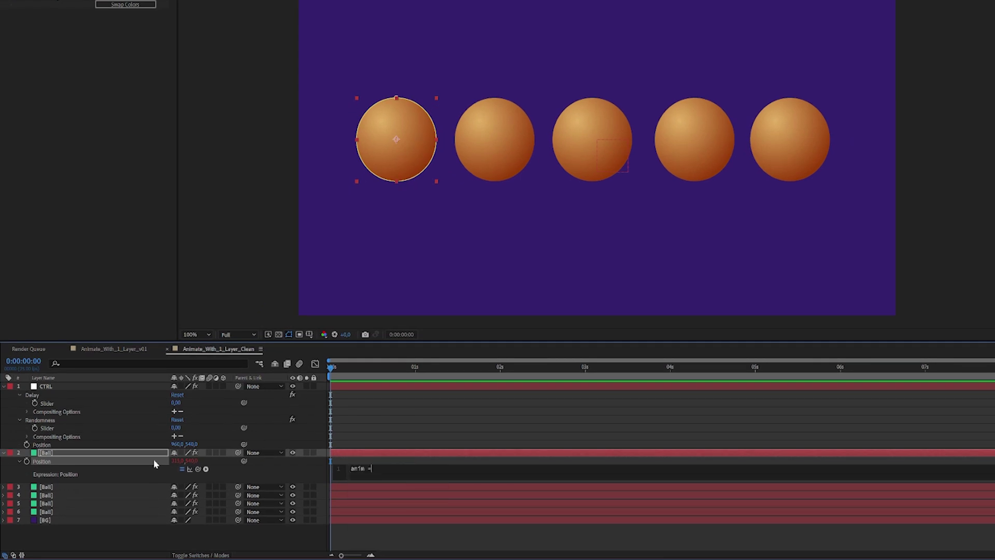
pyautogui.write(' ;')
pyautogui.moveTo(202, 468); pyautogui.dragTo(44, 444)
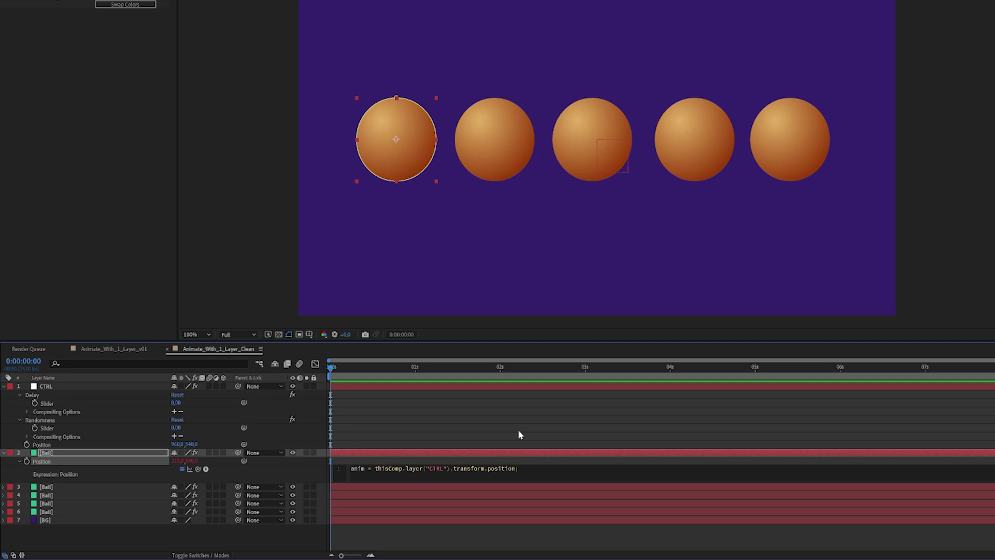
pyautogui.write('delay =')
pyautogui.moveTo(198, 468); pyautogui.dragTo(48, 403)
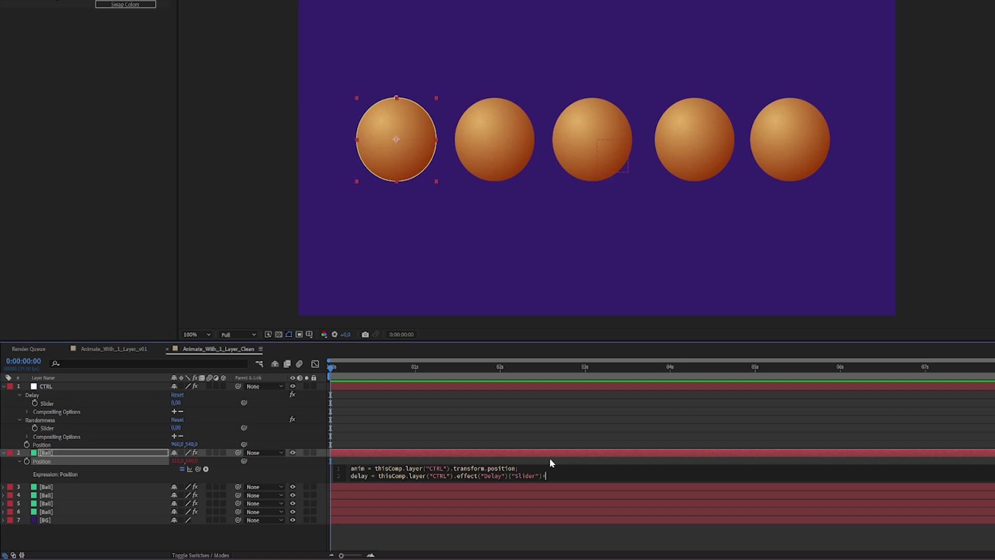
pyautogui.write('*(index-1);')
pyautogui.press('Return')
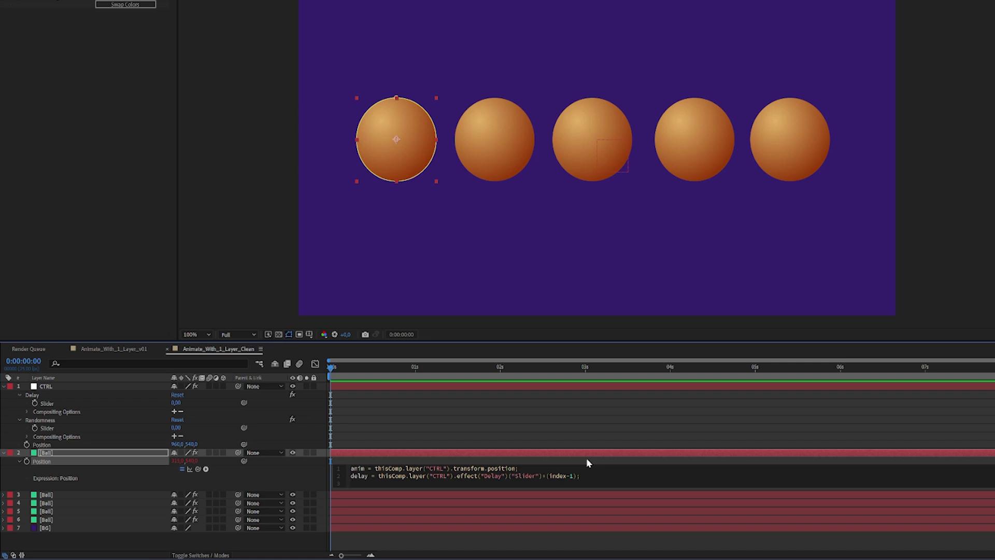
# Step: Add the line seedRandom(0,true); to the Ball's Position expression
pyautogui.write('seed')
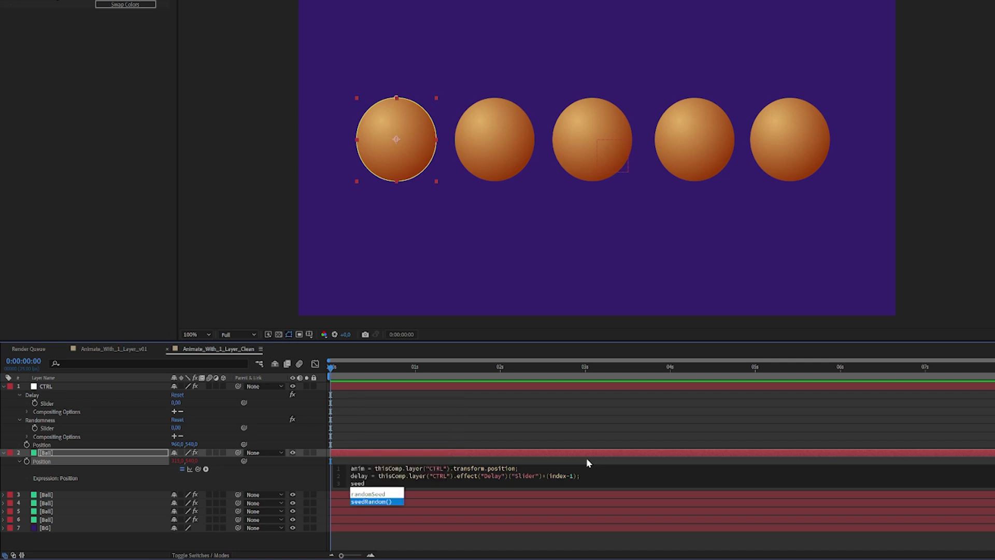
pyautogui.press('Return')
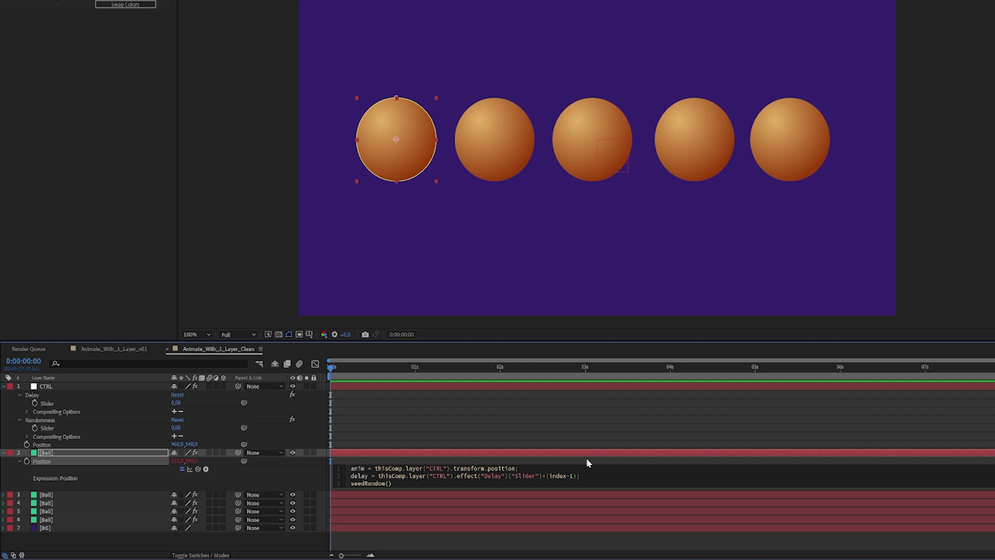
pyautogui.write('0,true);')
pyautogui.press('Return')
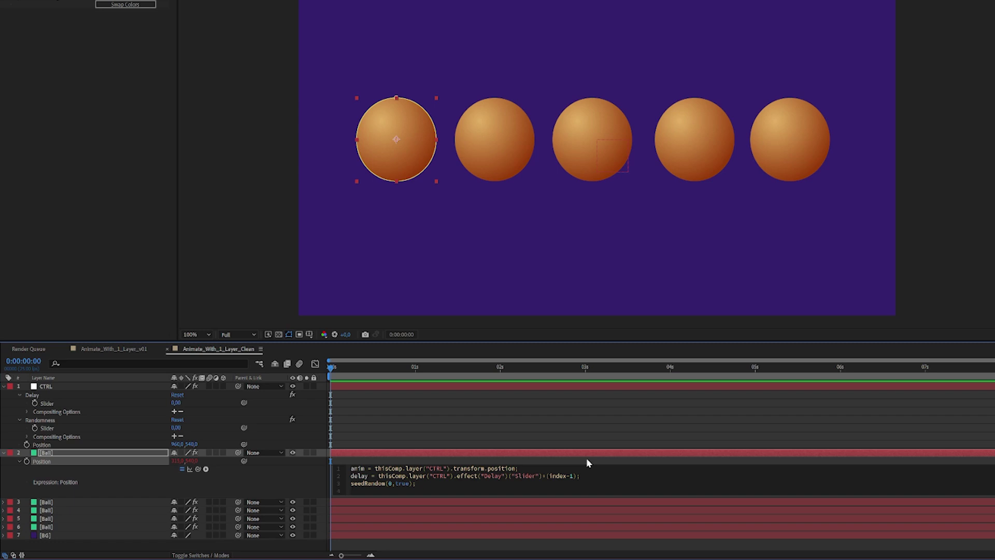
# Step: Add randomness = random(0, max), linking the maximum to CTRL's Randomness slider
pyautogui.write('rando')
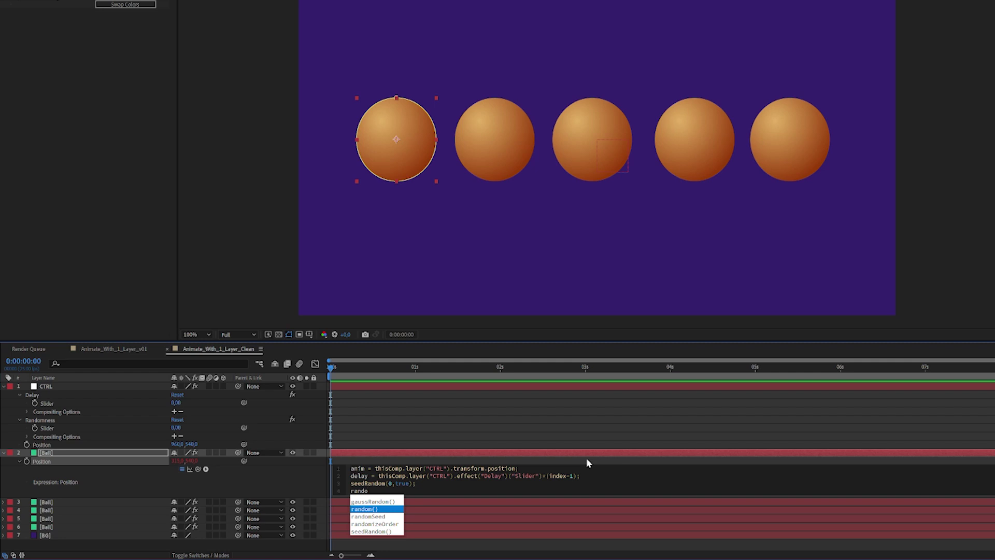
pyautogui.write('mness =')
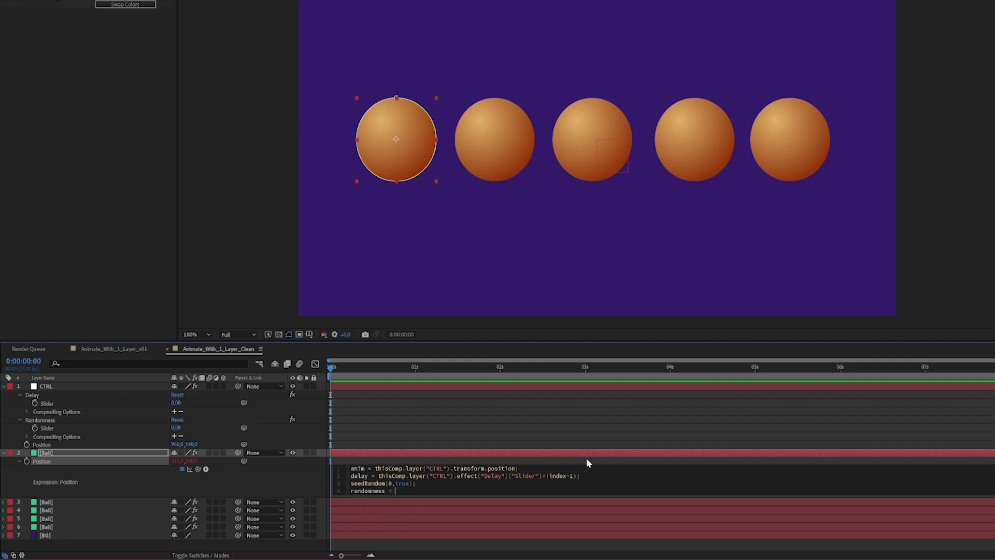
pyautogui.write(' random')
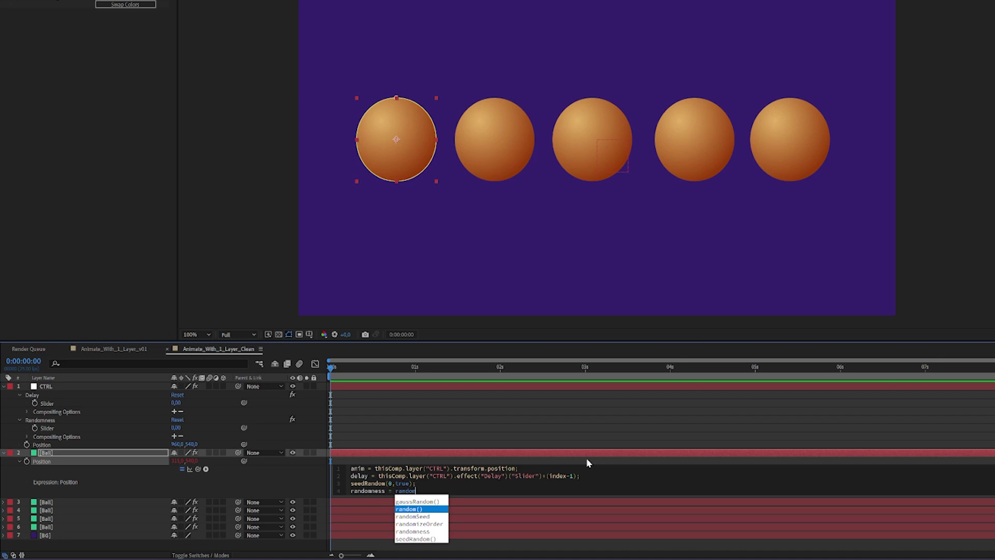
pyautogui.press('Return')
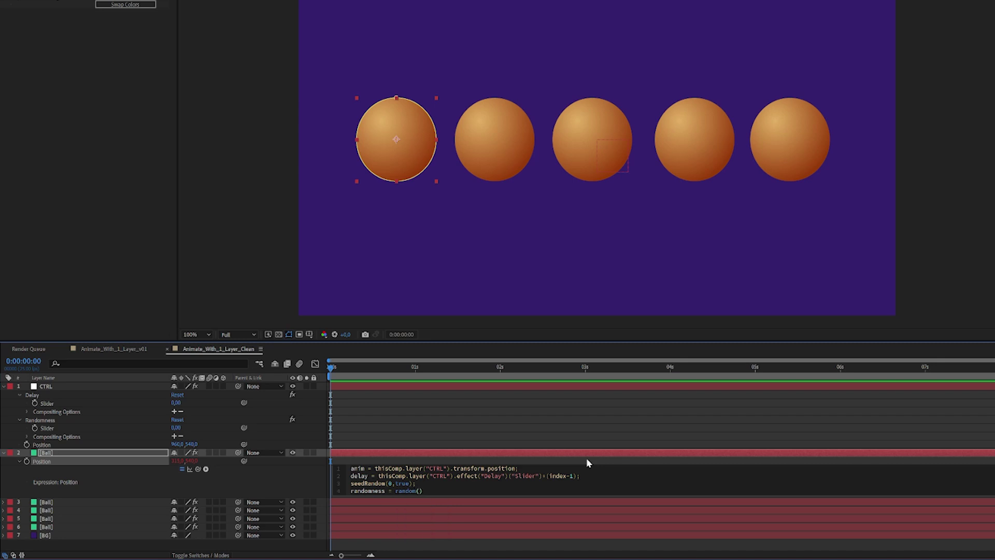
pyautogui.write('0,')
pyautogui.write('10')
pyautogui.hotkey('shift', 'Left')
pyautogui.hotkey('shift', 'Left')
pyautogui.moveTo(198, 469); pyautogui.dragTo(58, 428)
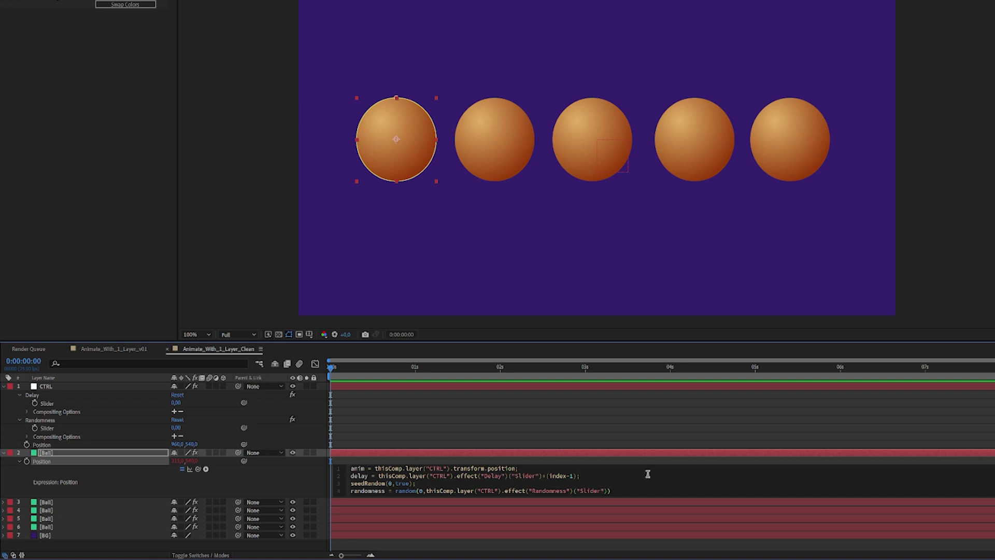
# Step: Begin the final expression line with anim.valueAtTime((time-delay) and enlarge the expression field
pyautogui.press('Return')
pyautogui.press('Return')
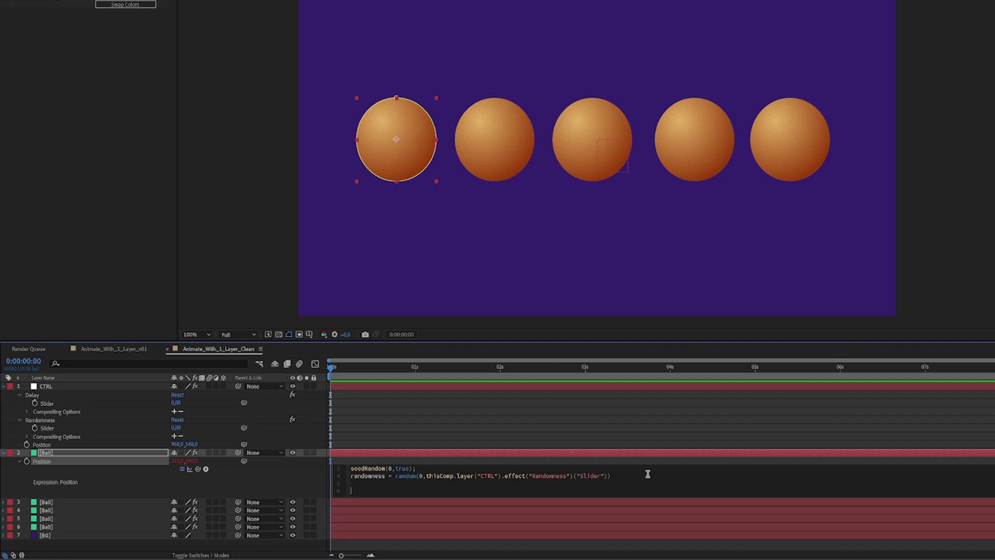
pyautogui.write('anim.va')
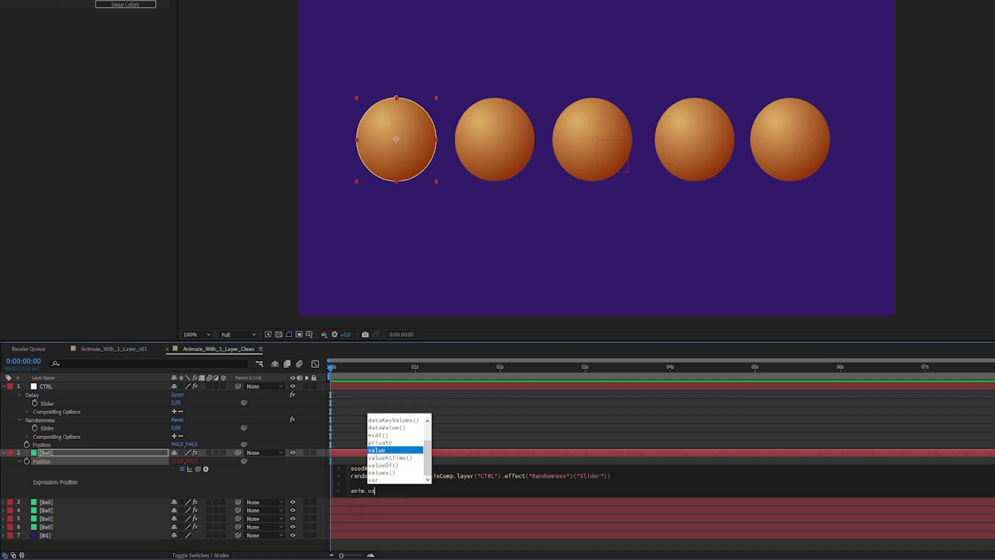
pyautogui.write('l')
pyautogui.press('Down')
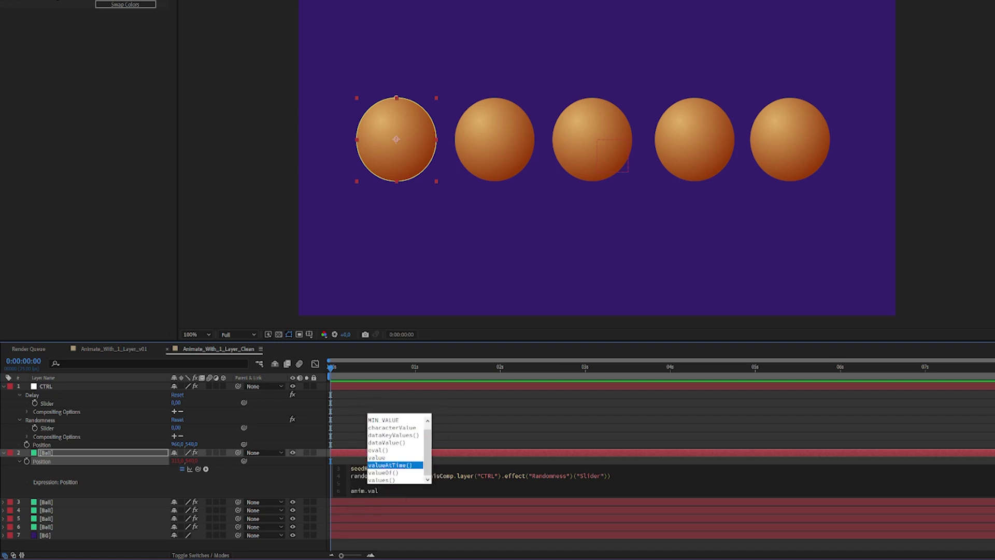
pyautogui.press('Return')
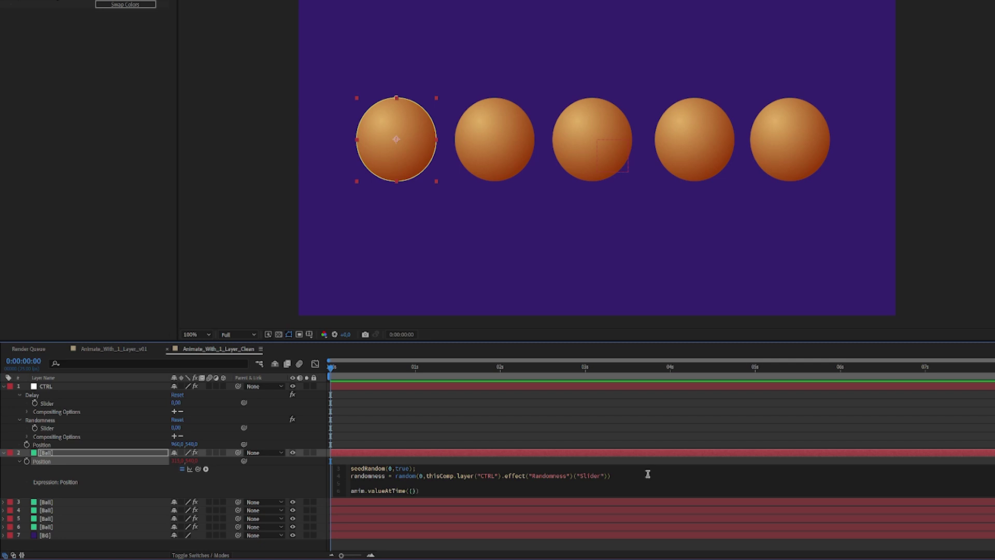
pyautogui.write('(time')
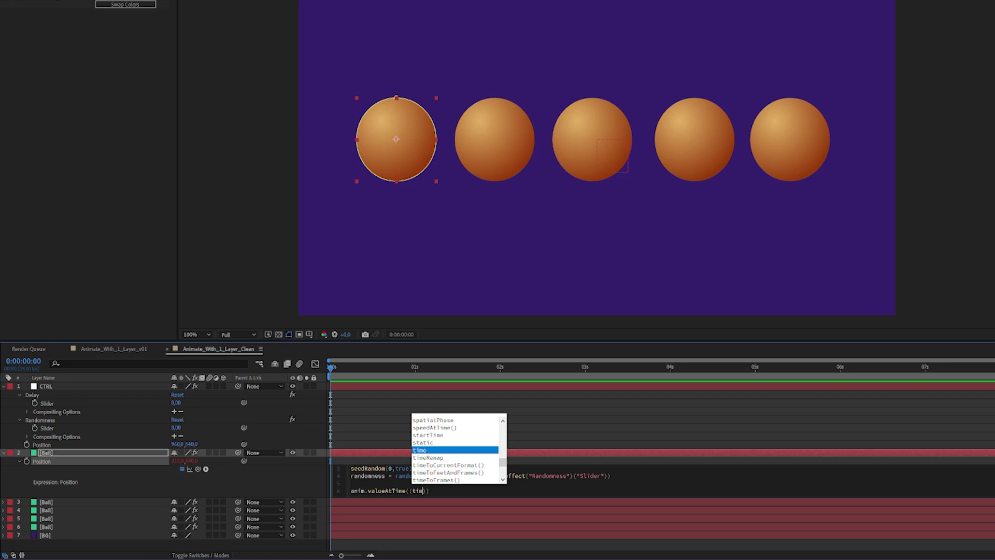
pyautogui.write('-delay')
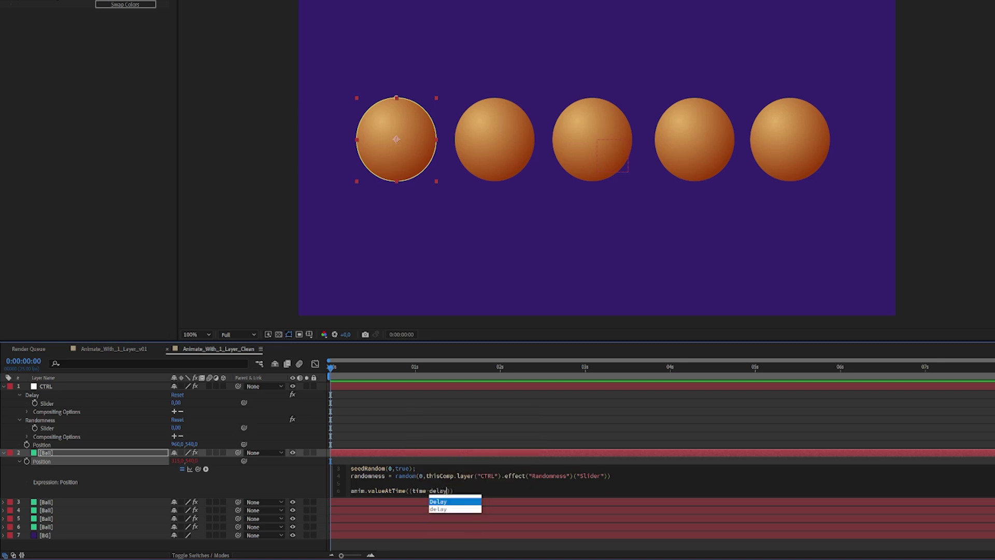
pyautogui.press('Escape')
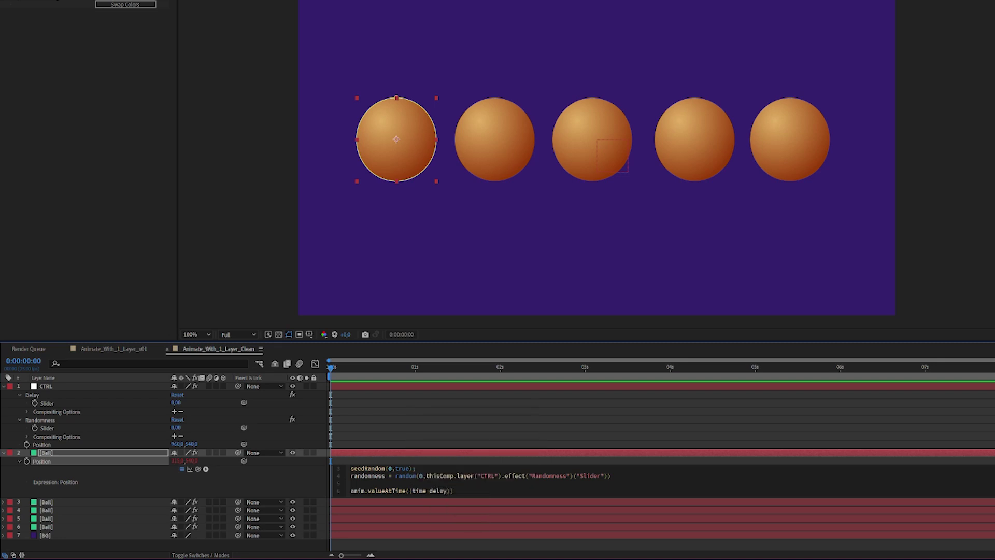
pyautogui.moveTo(477, 497); pyautogui.dragTo(479, 532)
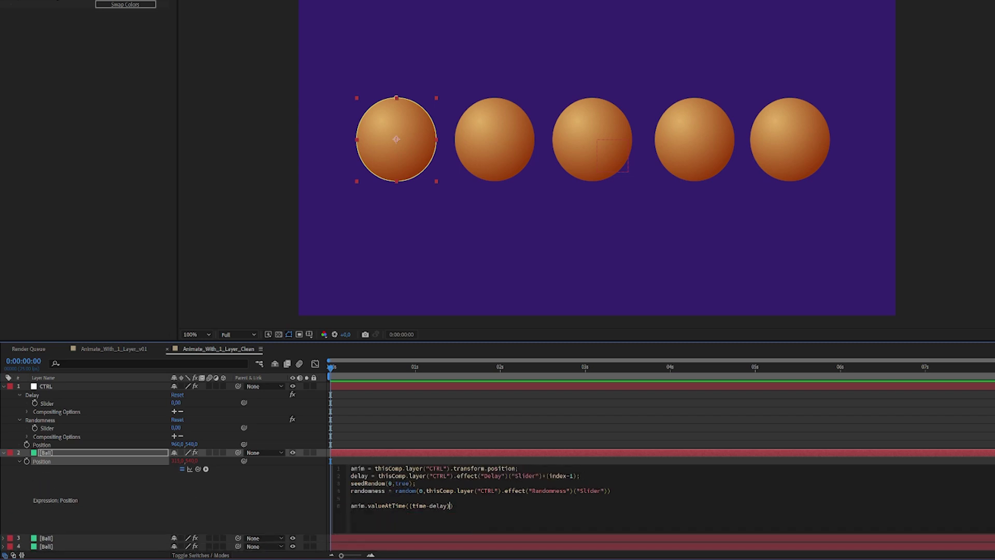
# Step: Complete the line with -randomness) + (value - anim.valueAtTime(0))
pyautogui.write('-random')
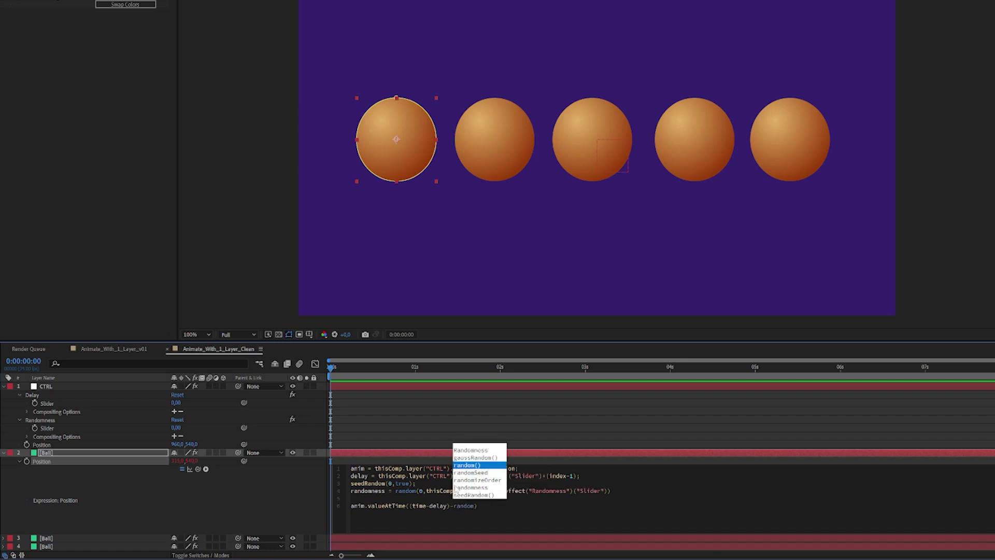
pyautogui.press('Up')
pyautogui.press('Up')
pyautogui.press('Return')
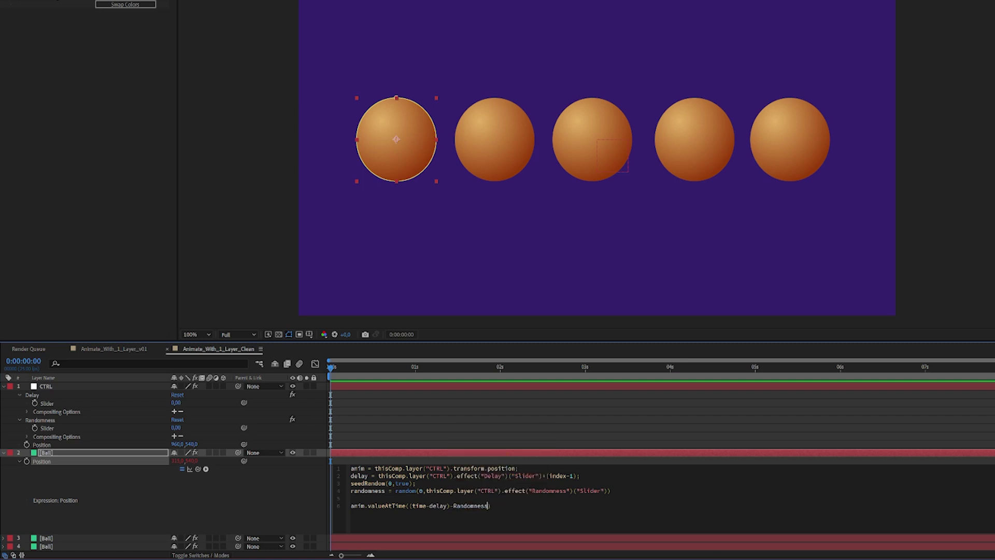
pyautogui.press('BackSpace')
pyautogui.write('r')
pyautogui.scroll(-3, 456, 490)
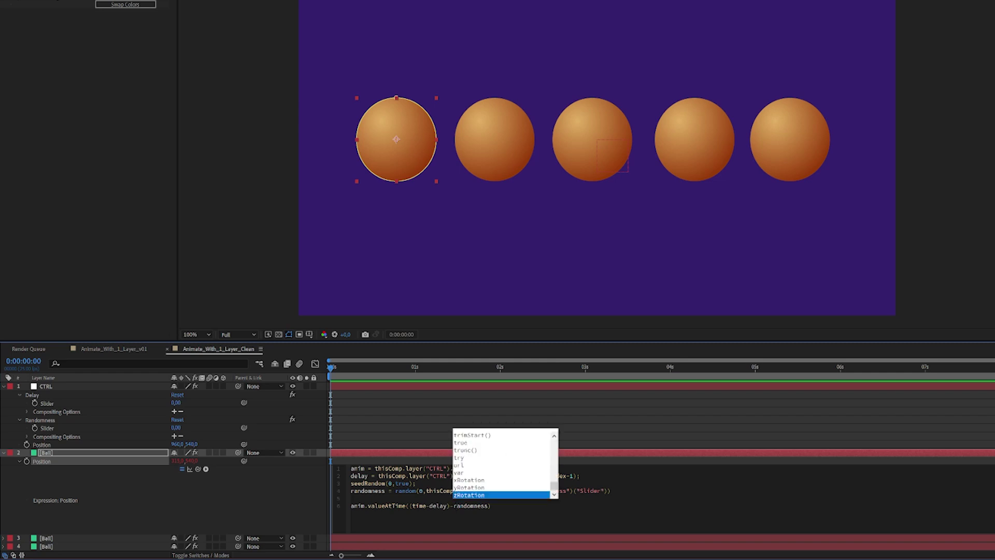
pyautogui.click(507, 502)
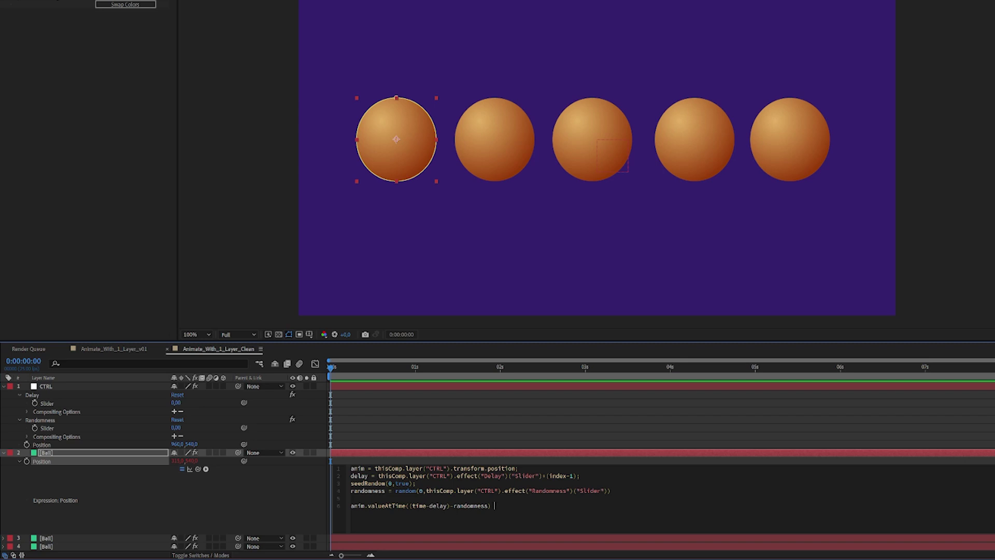
pyautogui.write('+ ()')
pyautogui.write('value')
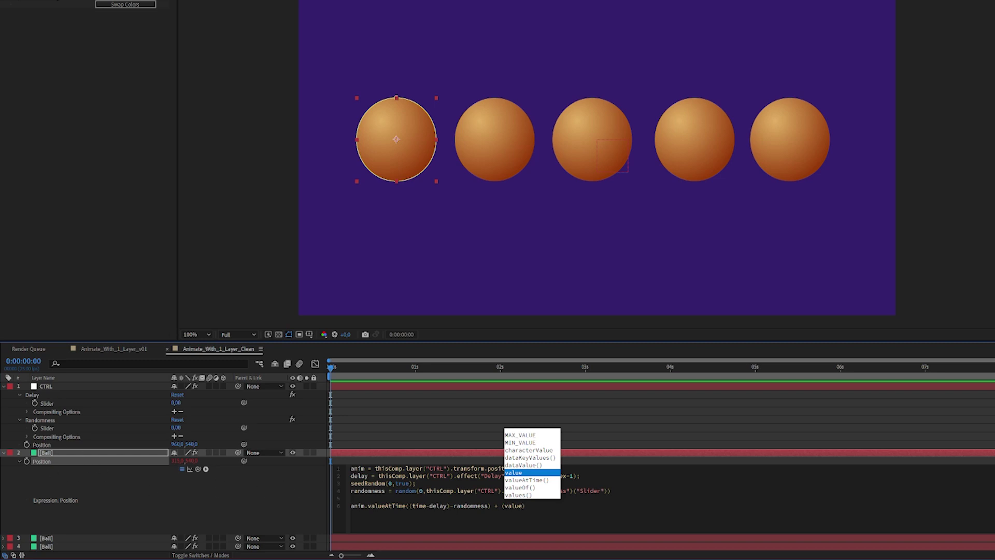
pyautogui.write('- anim')
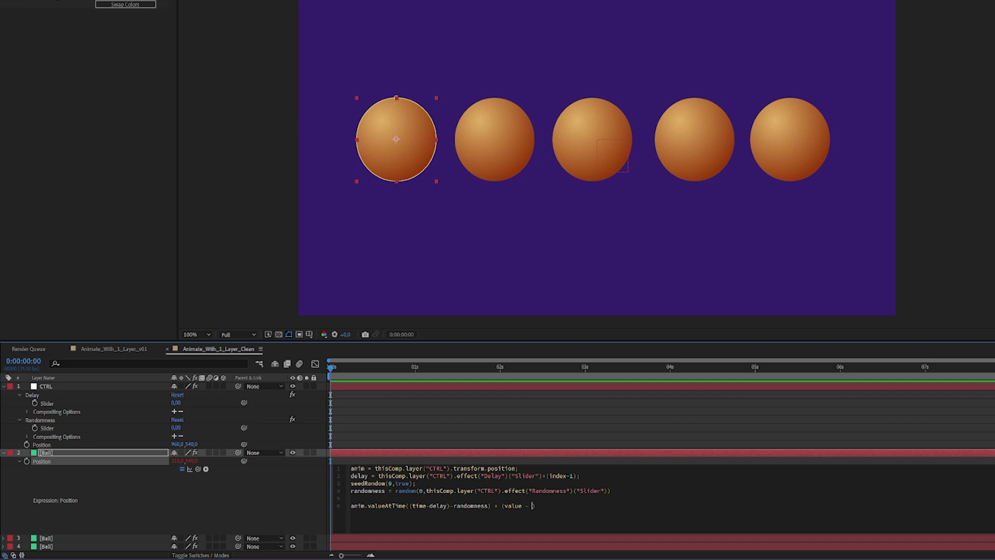
pyautogui.write('.valu')
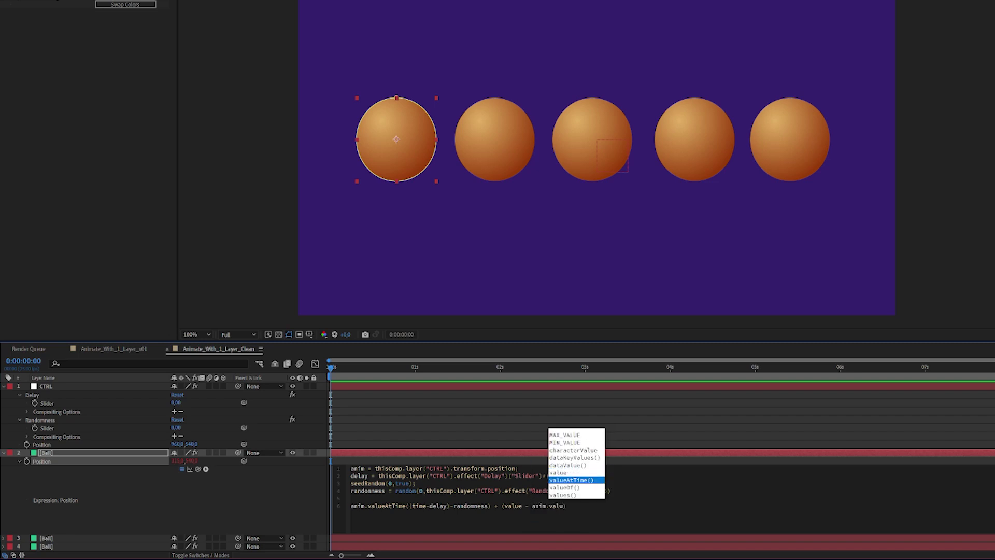
pyautogui.press('Return')
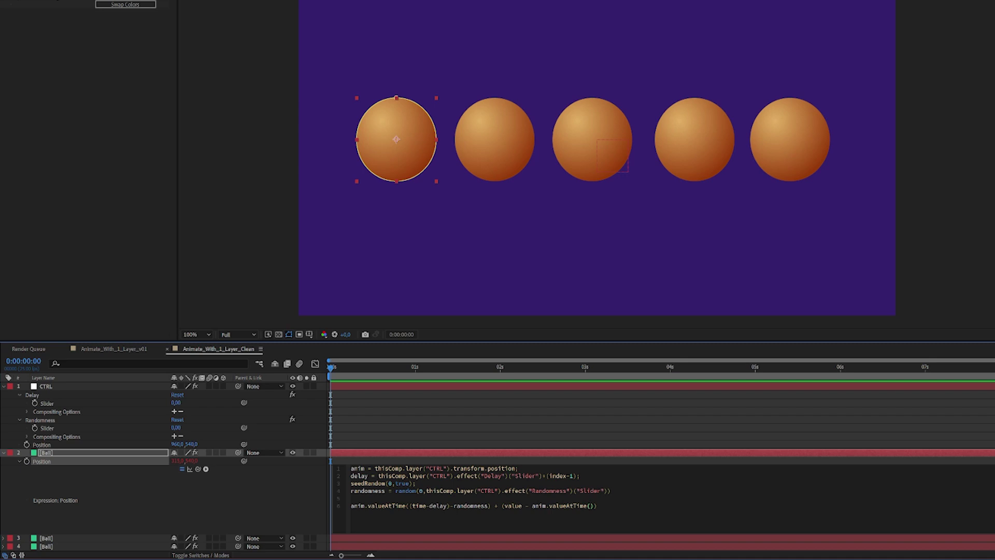
pyautogui.write('0')
# Step: Commit the expression and set a row of CTRL Position keyframes within the first two seconds
pyautogui.click(305, 490)
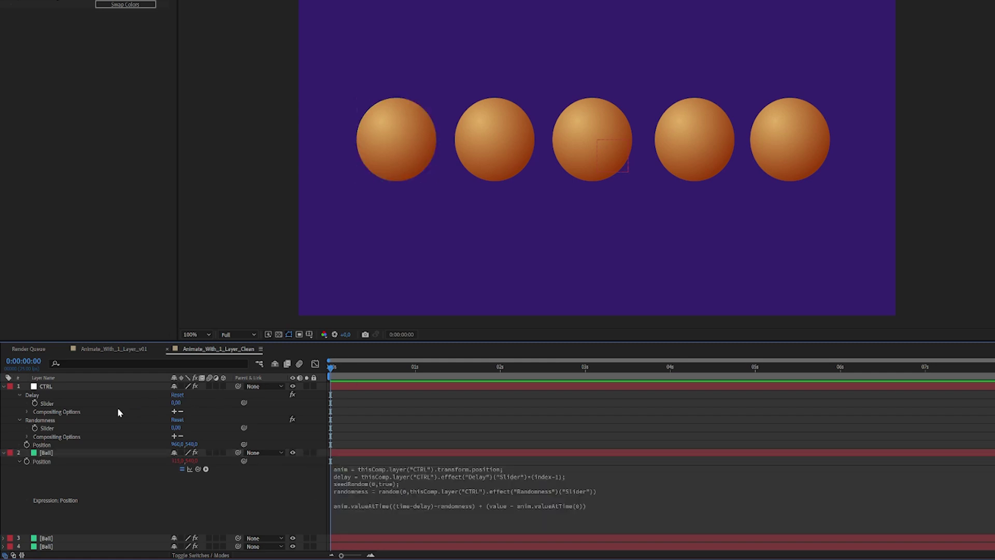
pyautogui.moveTo(376, 375); pyautogui.dragTo(87, 392)
pyautogui.click(93, 387)
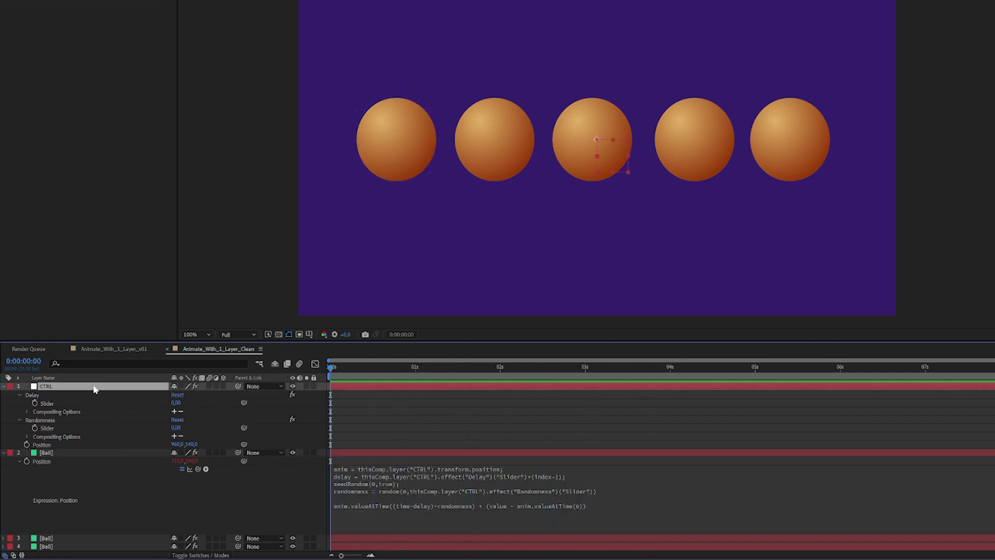
pyautogui.click(27, 444)
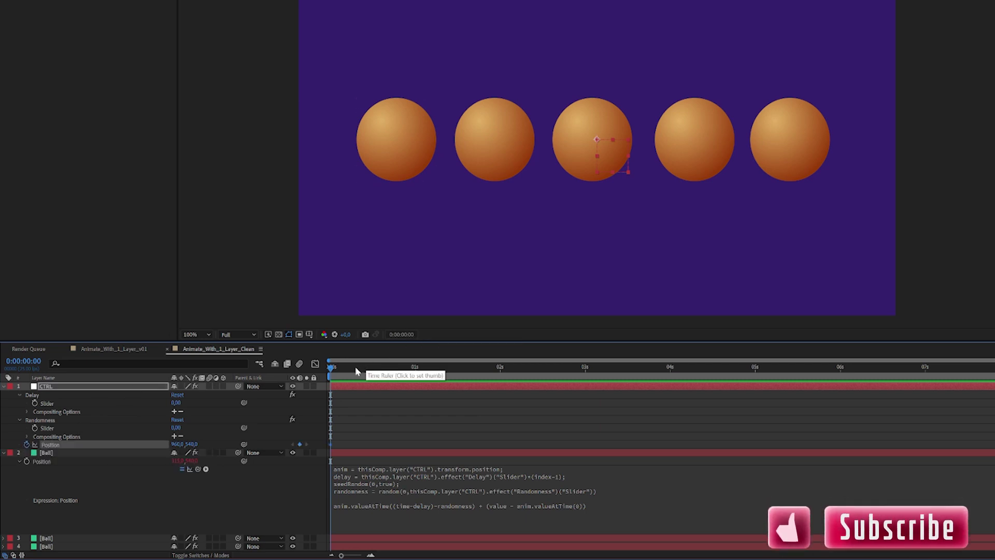
pyautogui.moveTo(357, 371); pyautogui.dragTo(415, 369)
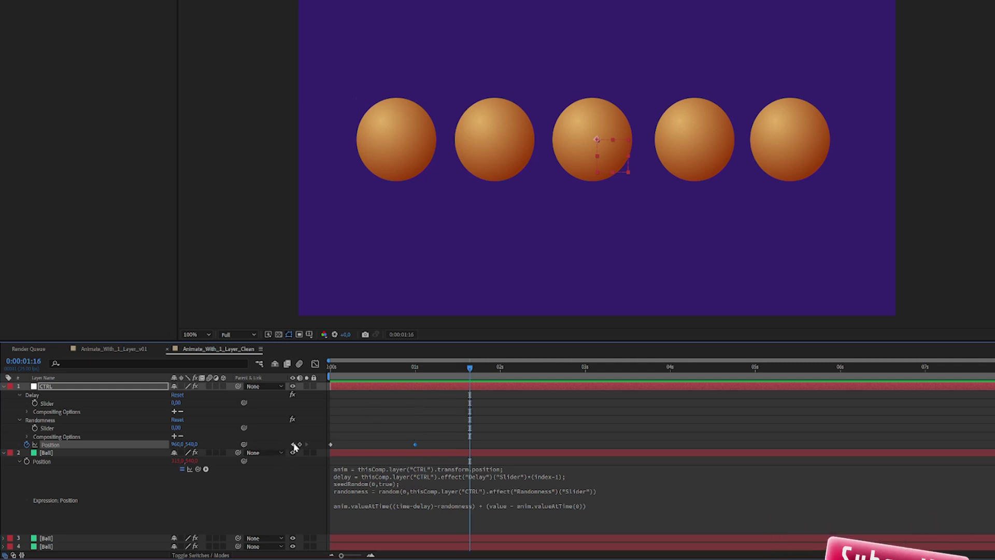
pyautogui.moveTo(406, 434); pyautogui.dragTo(551, 457)
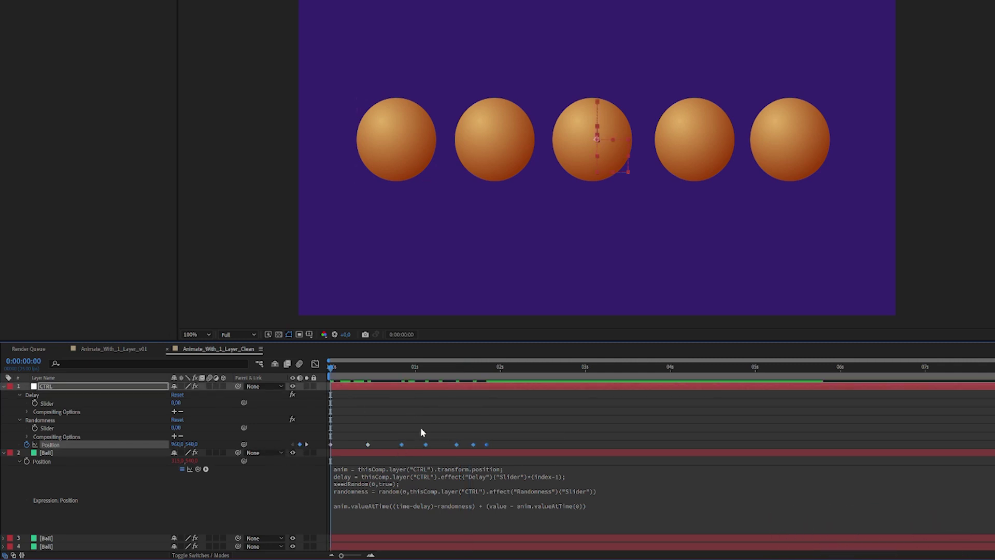
pyautogui.click(428, 444)
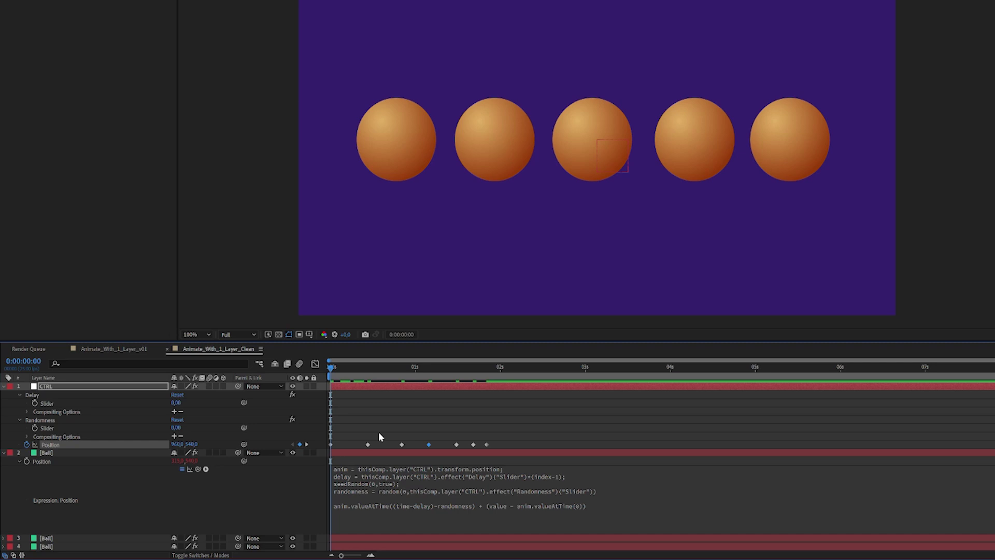
# Step: Ease the selected CTRL Position keyframes to 0 speed with 100% influence, then preview the bounce
pyautogui.click(367, 445)
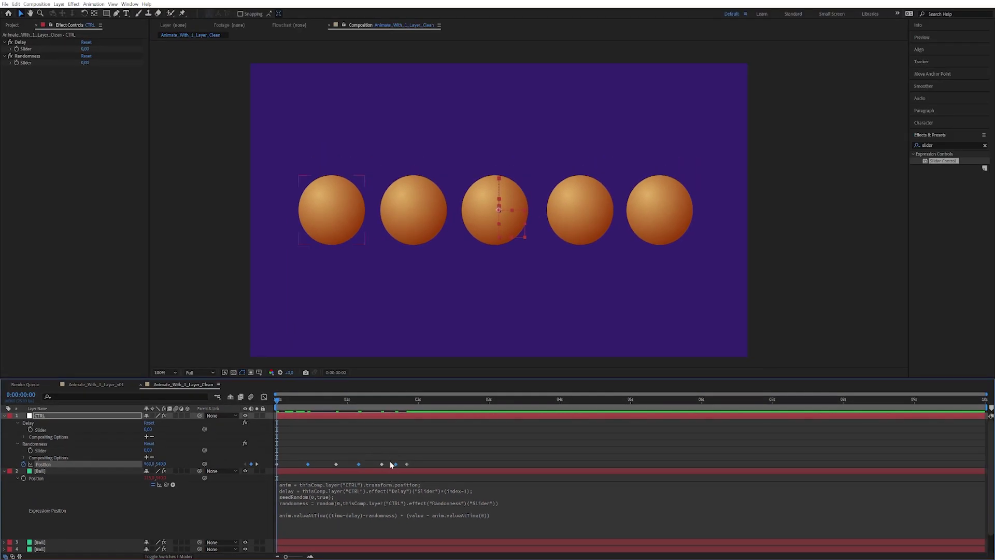
pyautogui.rightClick(308, 465)
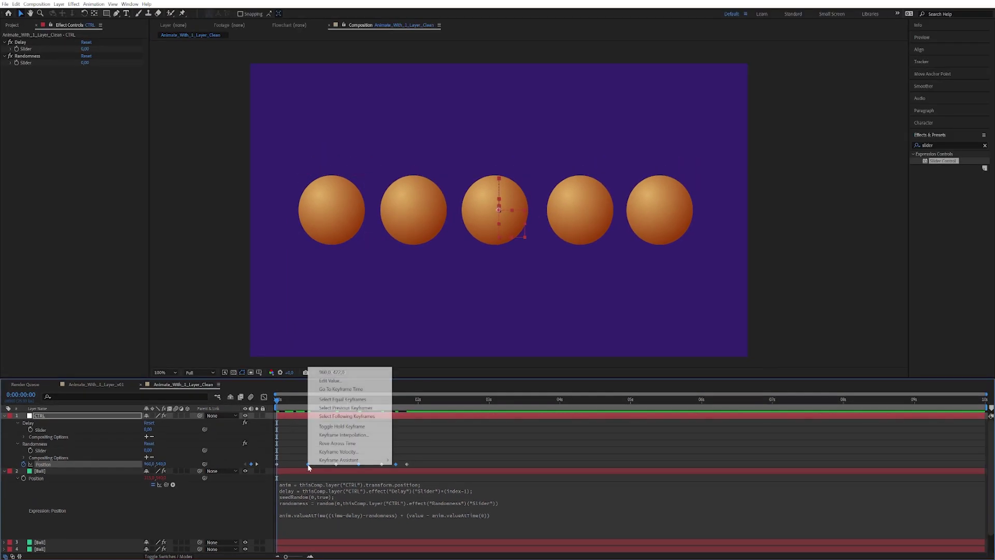
pyautogui.click(342, 452)
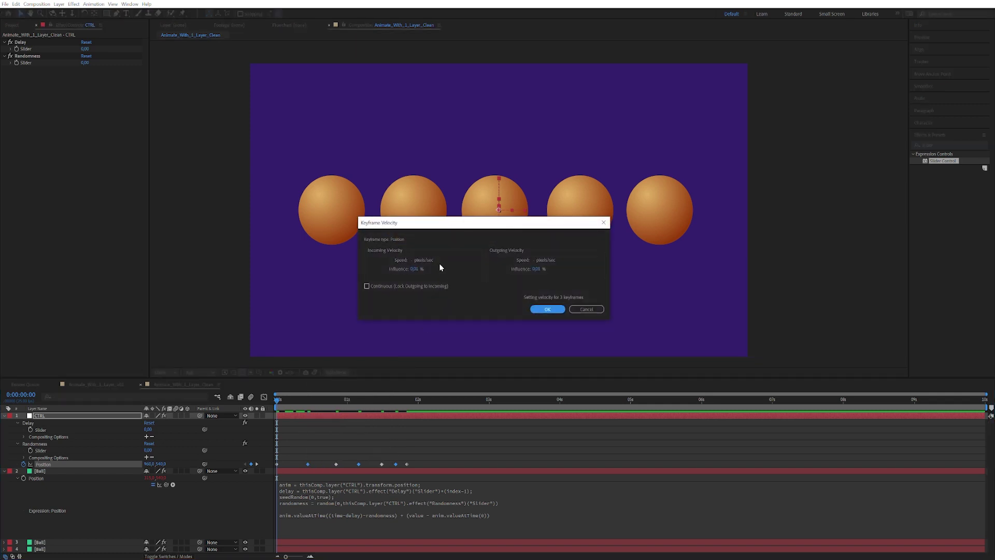
pyautogui.click(412, 260)
pyautogui.write('0')
pyautogui.press('Tab')
pyautogui.write('100')
pyautogui.press('Tab')
pyautogui.write('0')
pyautogui.press('Tab')
pyautogui.write('1')
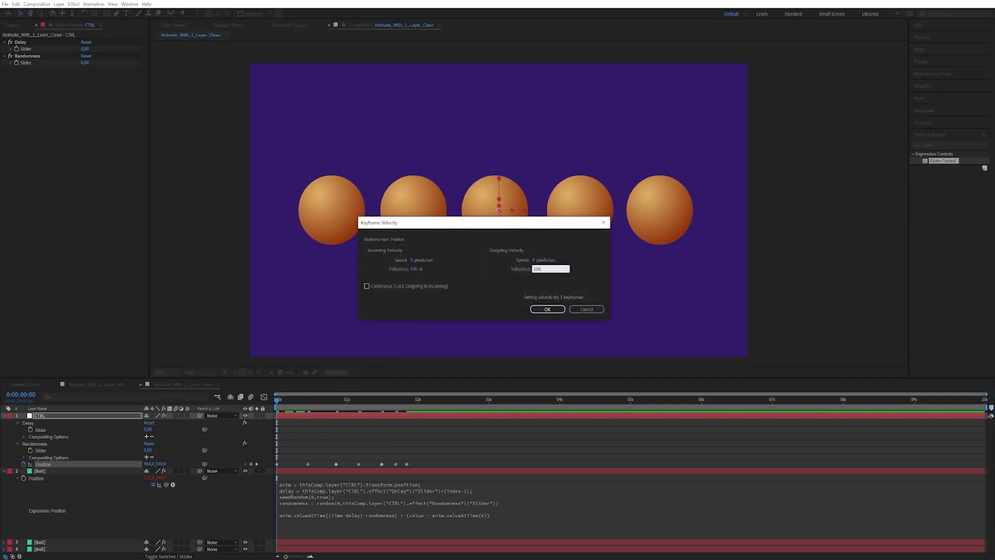
pyautogui.press('Return')
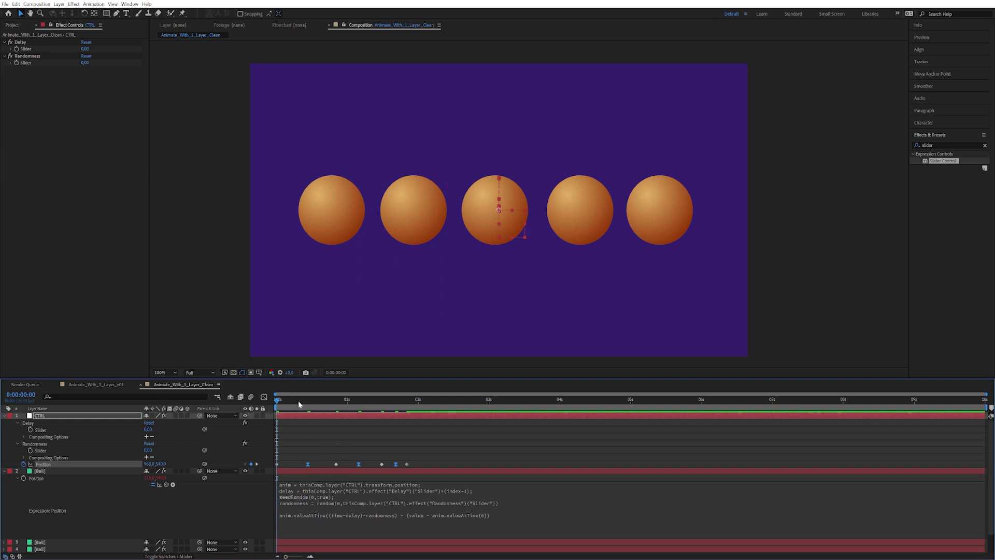
pyautogui.press('space')
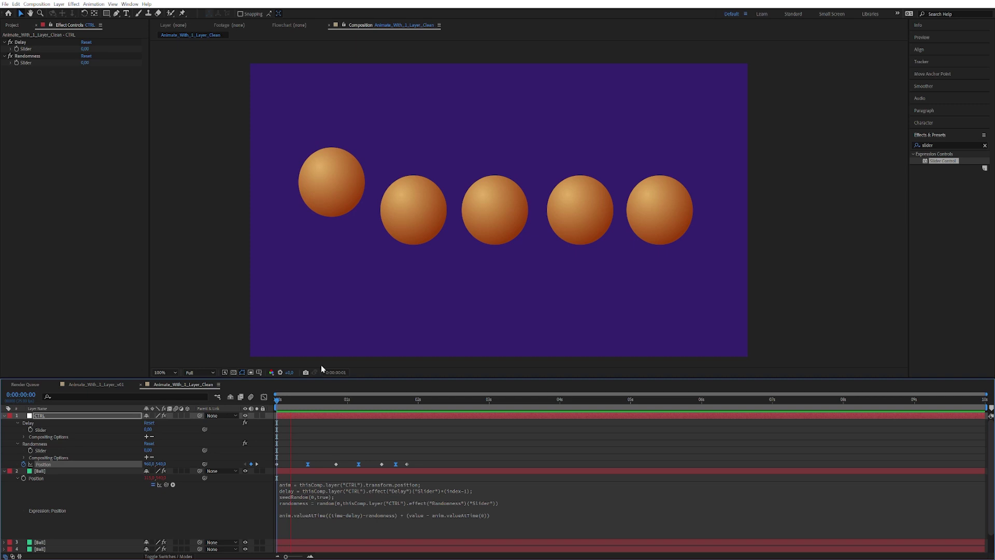
pyautogui.press('space')
# Step: Copy only the first Ball's Position expression and paste it onto Ball layers 3 through 6
pyautogui.click(46, 478)
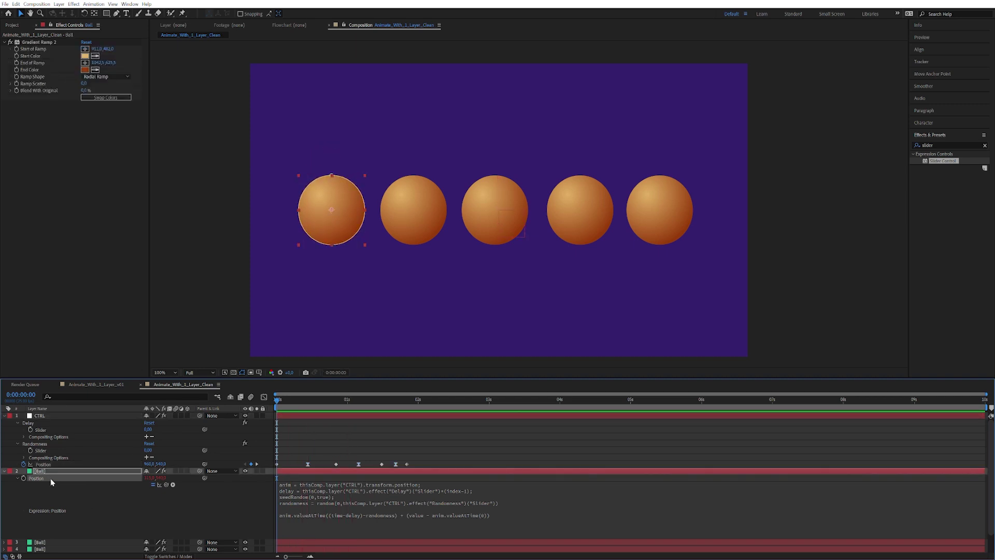
pyautogui.rightClick(51, 478)
pyautogui.click(94, 449)
pyautogui.scroll(-2, 76, 460)
pyautogui.click(58, 521)
pyautogui.keyDown('shift'); pyautogui.click(57, 542); pyautogui.keyUp('shift')
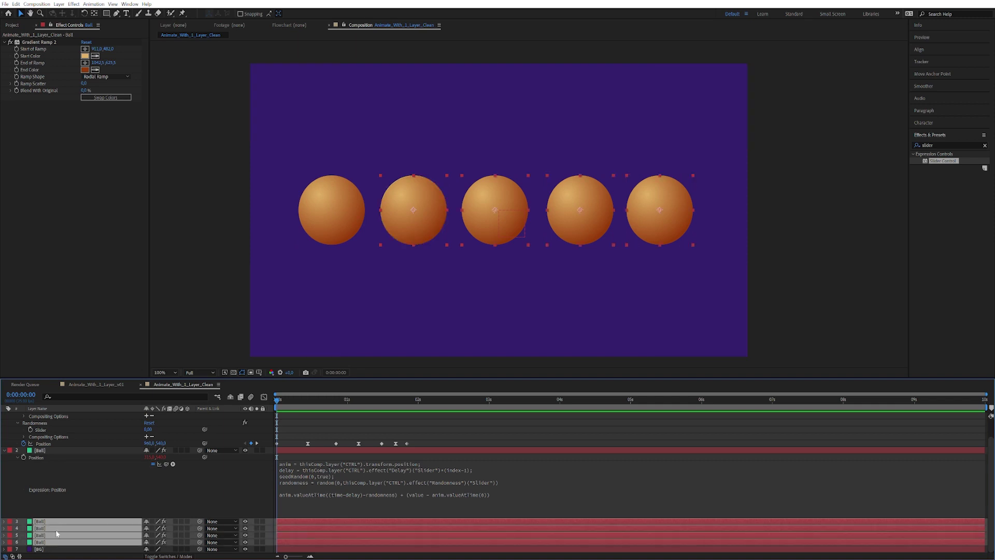
pyautogui.rightClick(56, 531)
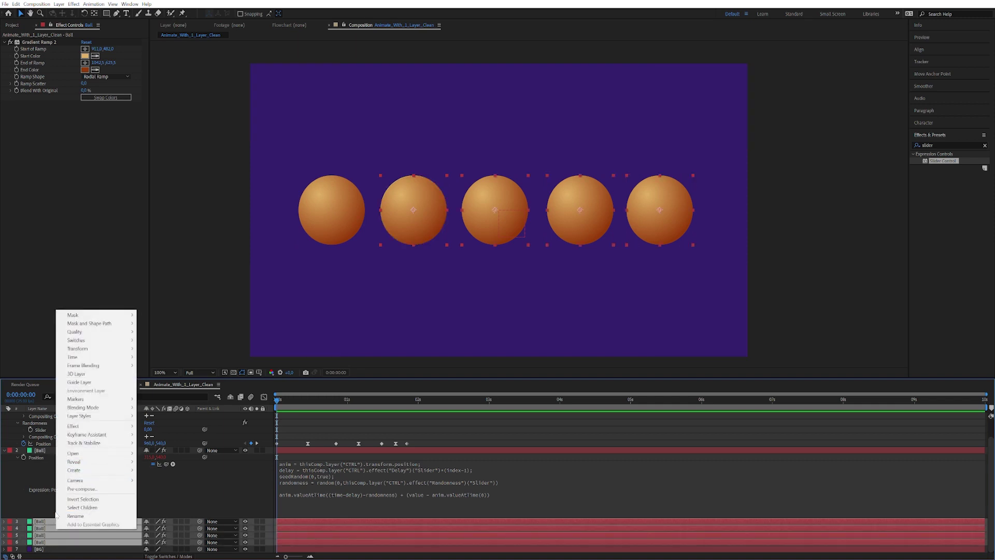
pyautogui.click(45, 527)
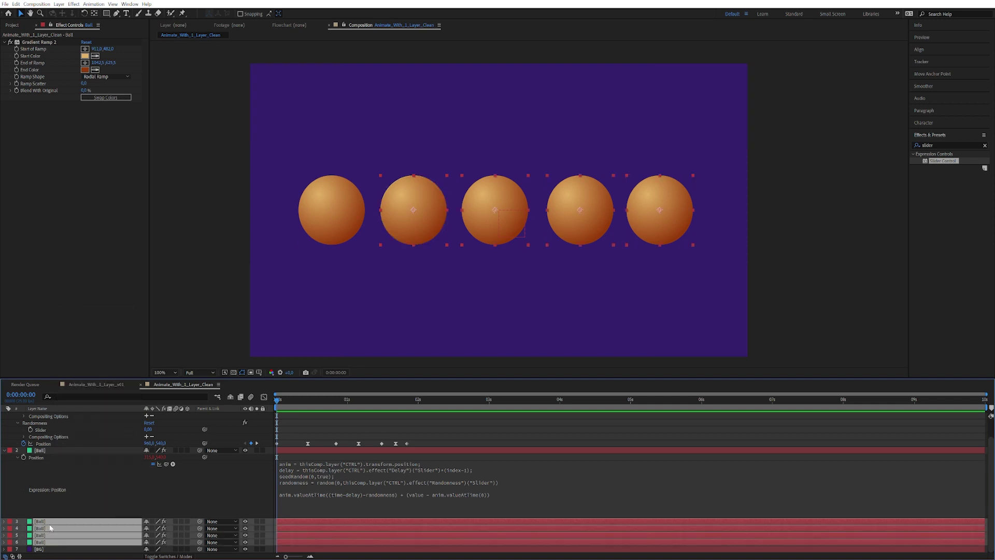
pyautogui.hotkey('ctrl', 'v')
pyautogui.moveTo(308, 405)
pyautogui.mouseDown()
pyautogui.moveTo(433, 402)
pyautogui.moveTo(307, 403)
pyautogui.mouseUp()
pyautogui.press('Home')
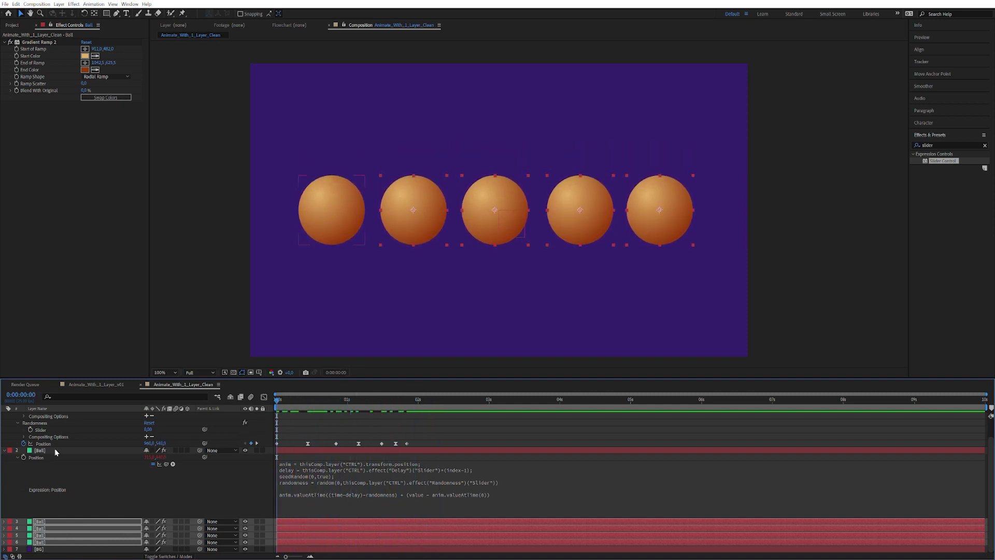
# Step: Enter 0,50 in CTRL's Delay slider and preview the balls bouncing in staggered order
pyautogui.scroll(2, 56, 452)
pyautogui.click(60, 417)
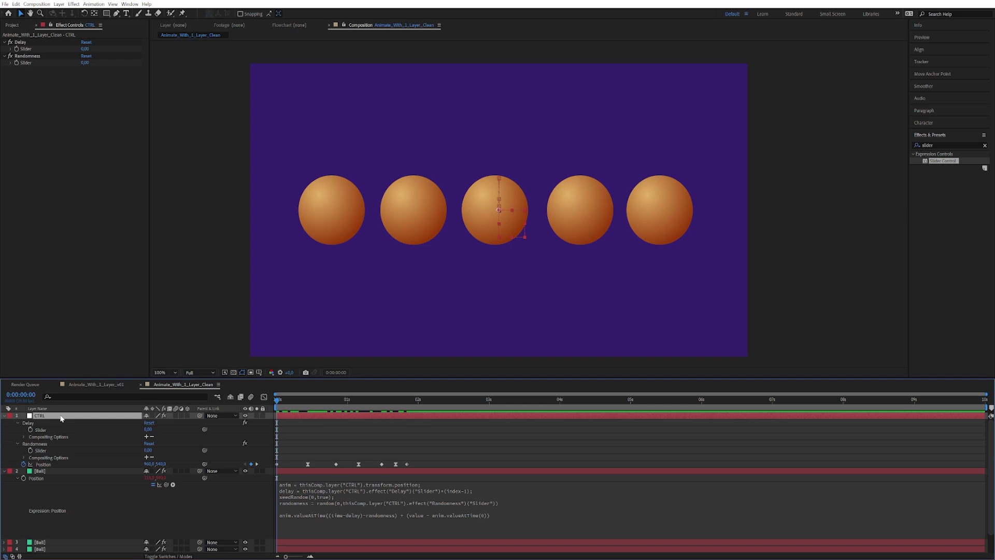
pyautogui.click(84, 49)
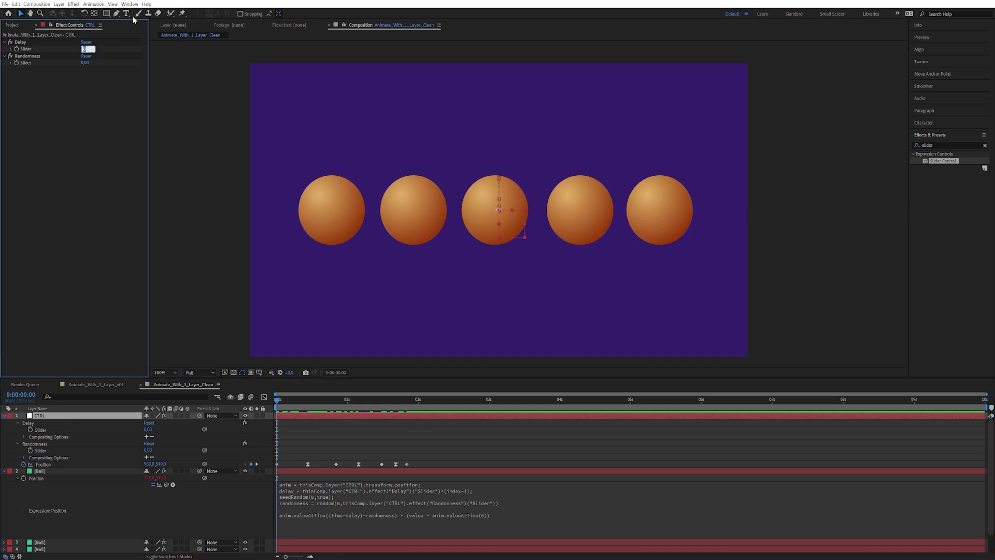
pyautogui.press('Return')
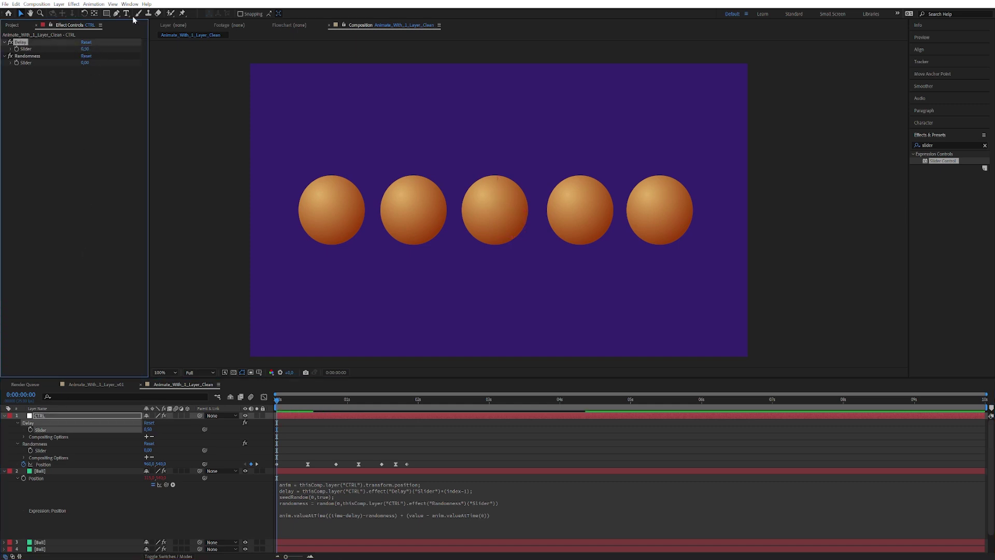
pyautogui.press('space')
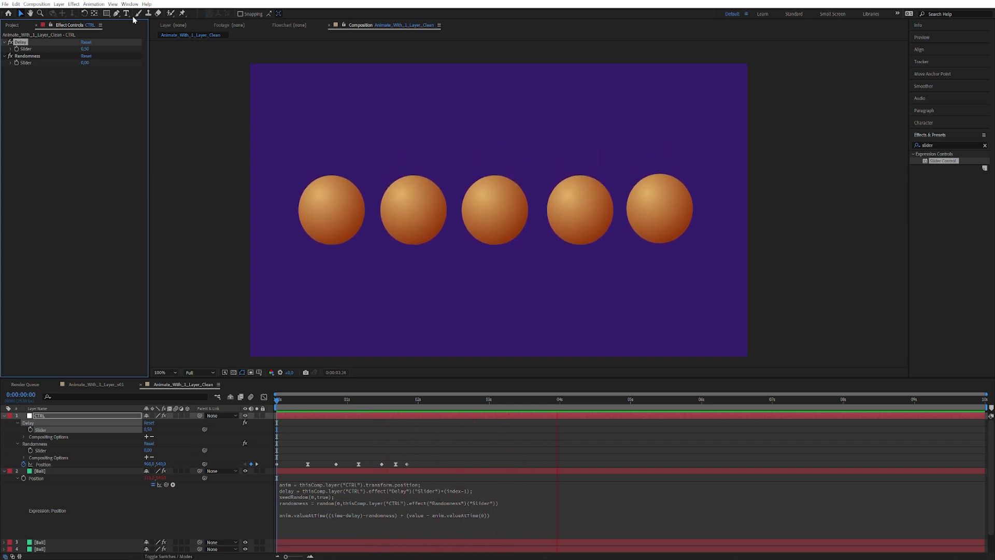
pyautogui.press('space')
pyautogui.click(410, 403)
# Step: Add a loopOut() expression to CTRL's Position, preview the loop, and go to 0:00:02:18
pyautogui.click(424, 404)
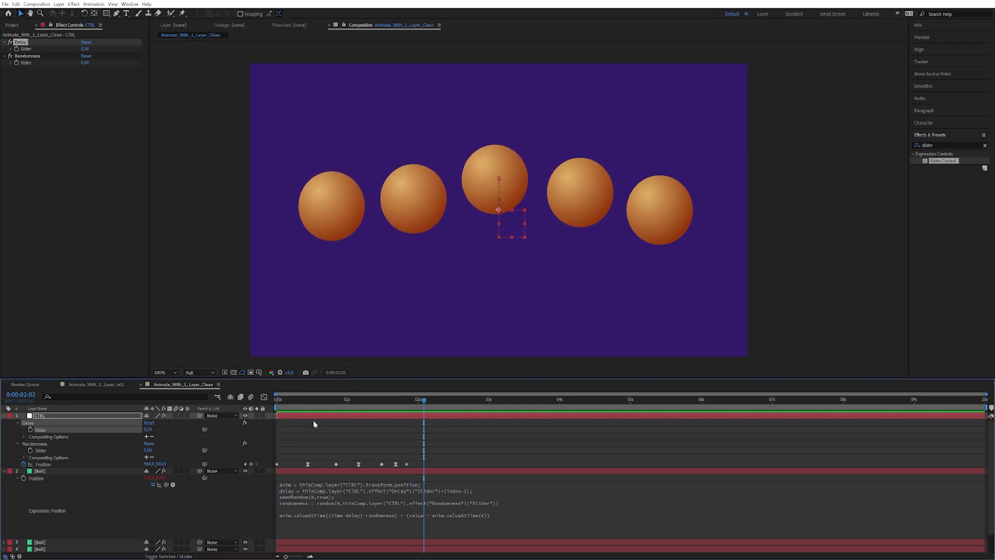
pyautogui.click(29, 470)
pyautogui.keyDown('alt'); pyautogui.click(23, 464); pyautogui.keyUp('alt')
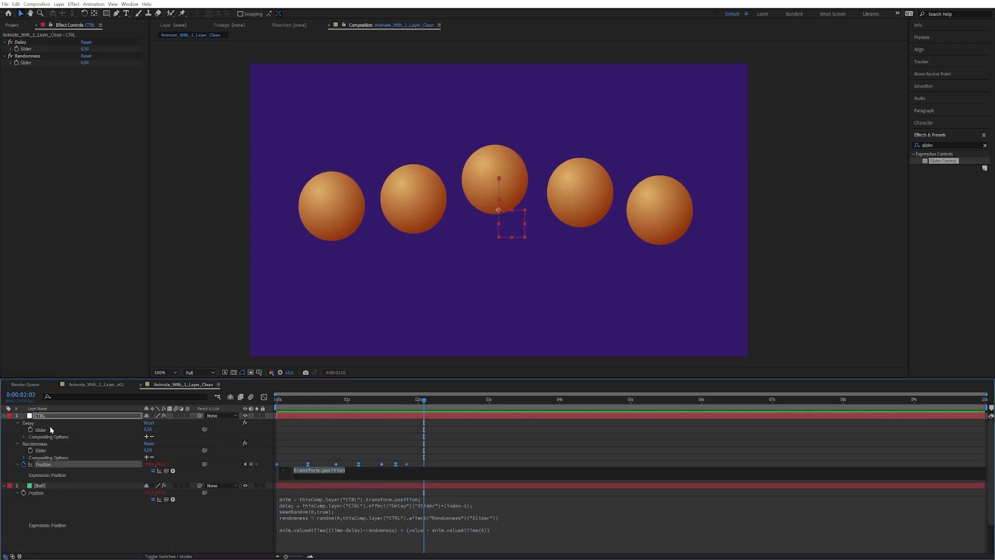
pyautogui.write('loo')
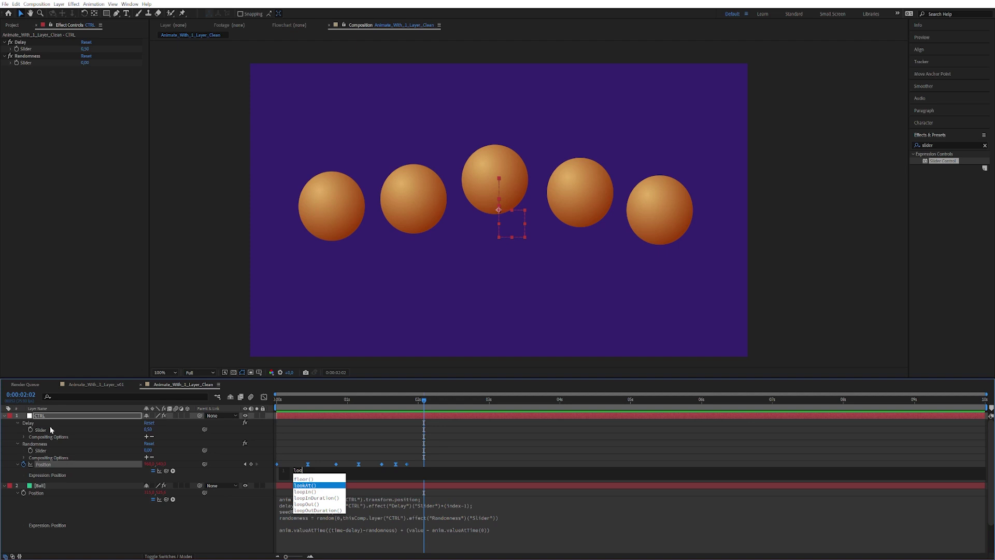
pyautogui.press('Down')
pyautogui.press('Down')
pyautogui.press('Down')
pyautogui.press('Return')
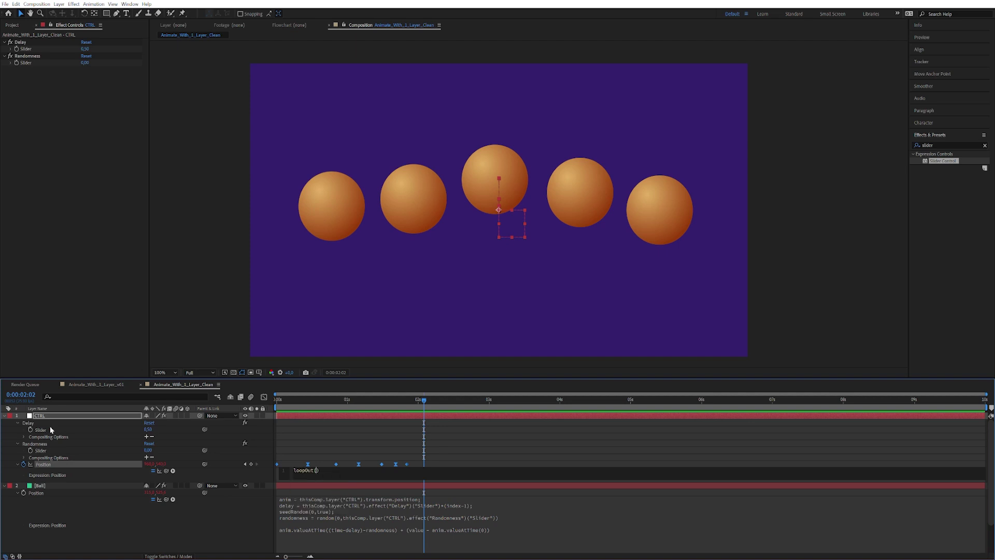
pyautogui.click(264, 468)
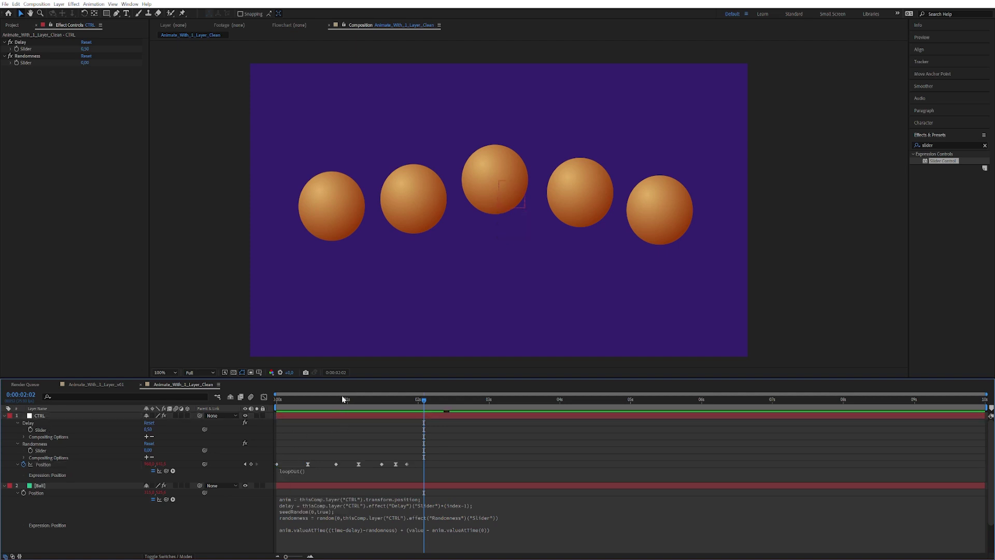
pyautogui.press('space')
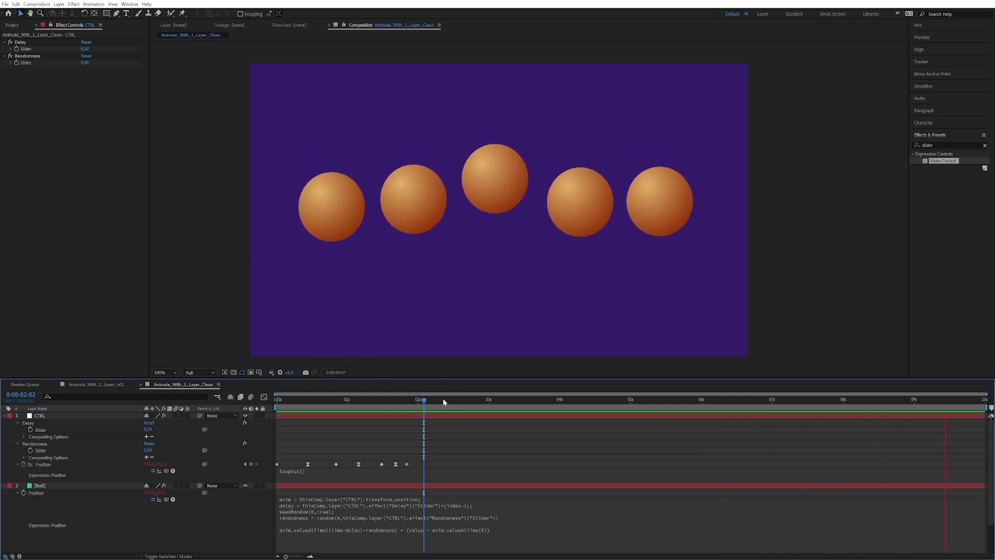
pyautogui.moveTo(442, 399); pyautogui.dragTo(469, 399)
# Step: Add a CTRL Position keyframe at 0:00:02:18 and set the Randomness slider to 2,00
pyautogui.click(251, 464)
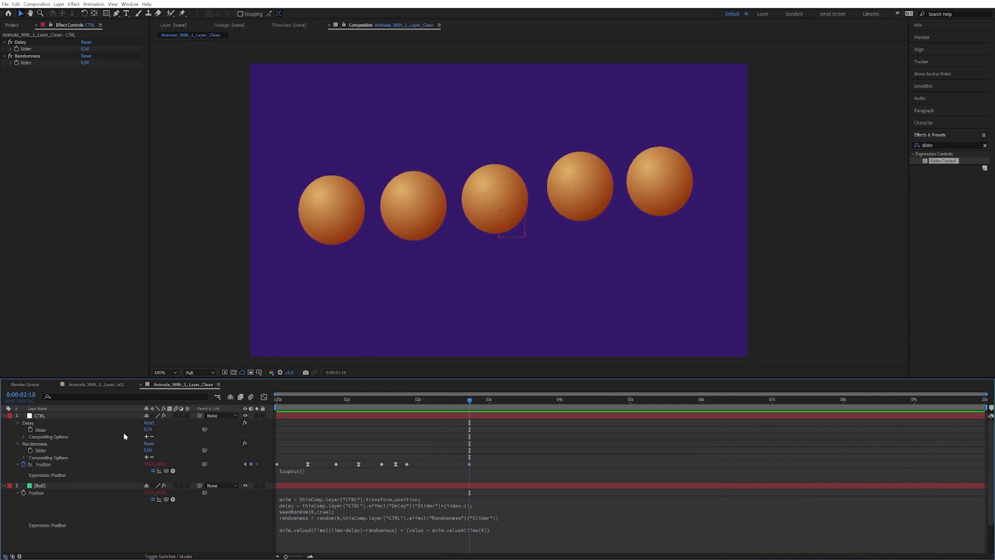
pyautogui.click(56, 416)
pyautogui.click(84, 63)
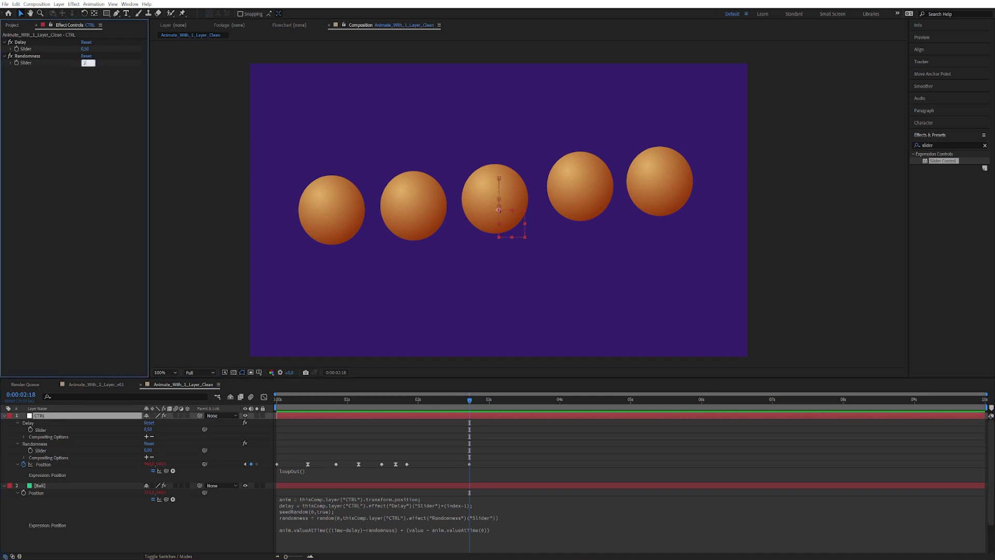
pyautogui.write('2')
pyautogui.press('Return')
# Step: Preview the randomized bounce, inspecting the balls around 0:00:00:23
pyautogui.press('space')
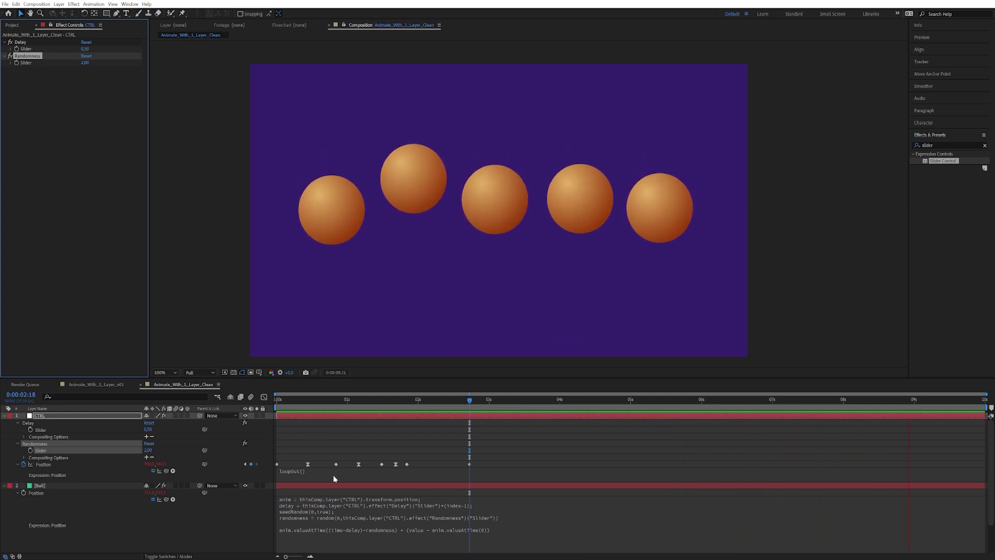
pyautogui.moveTo(366, 400); pyautogui.dragTo(342, 399)
pyautogui.press('pagedown')
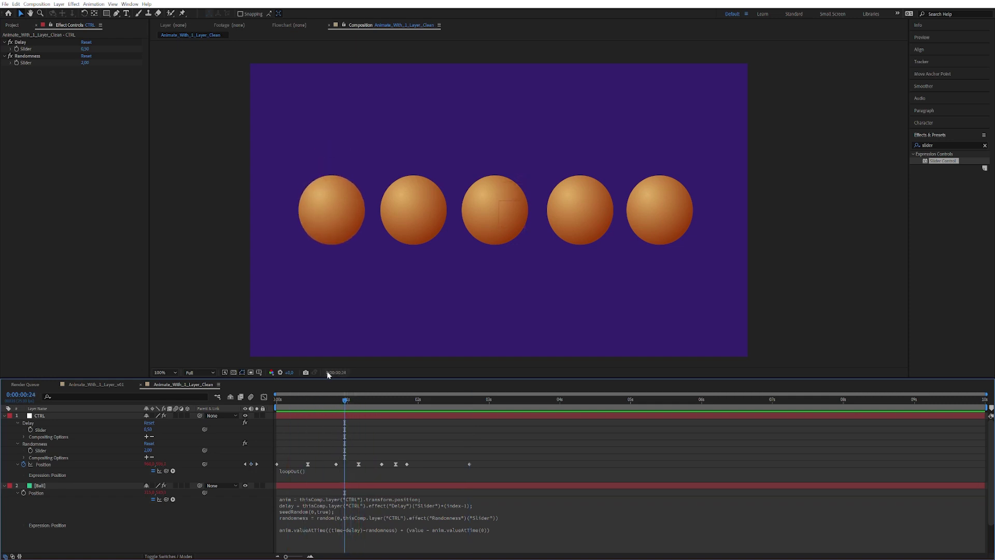
pyautogui.press('space')
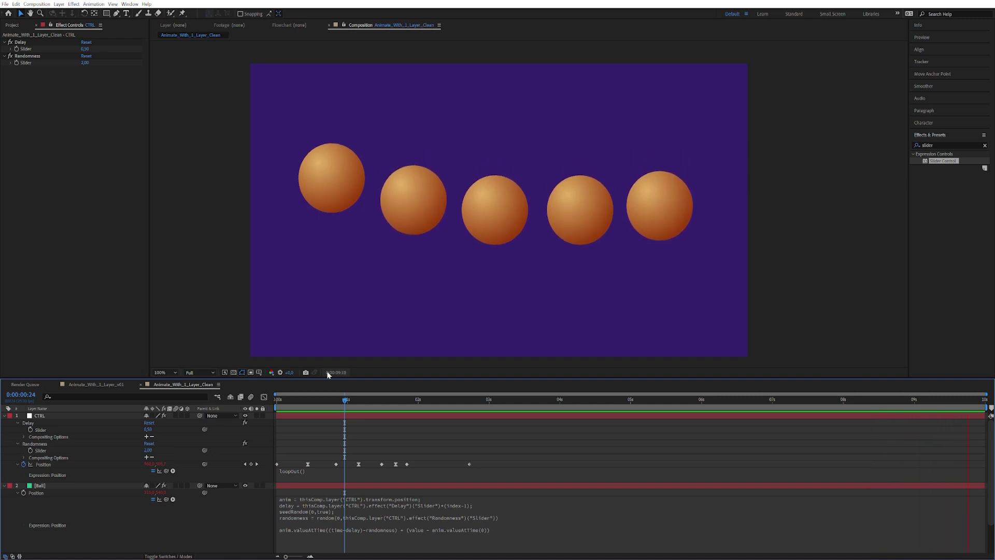
pyautogui.press('space')
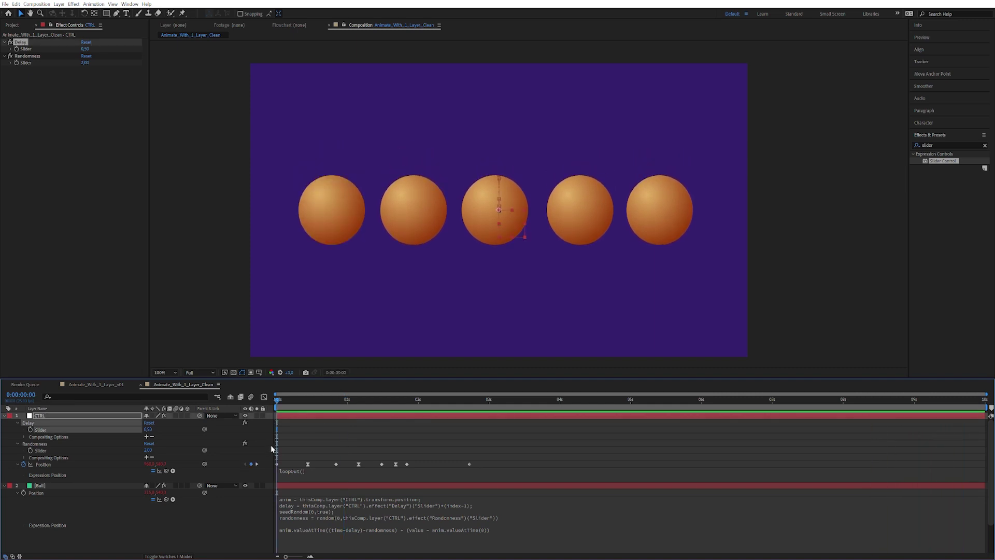
pyautogui.click(258, 432)
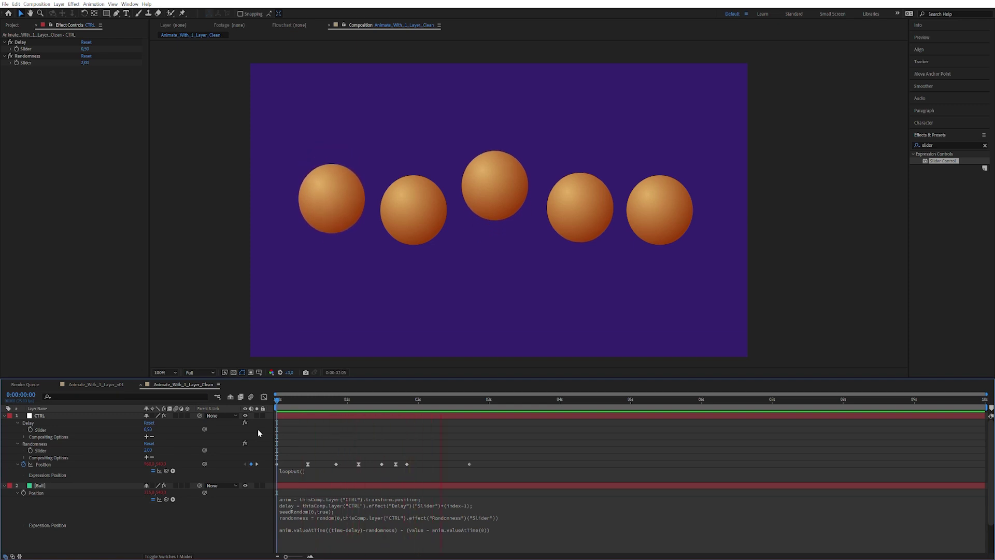
pyautogui.press('space')
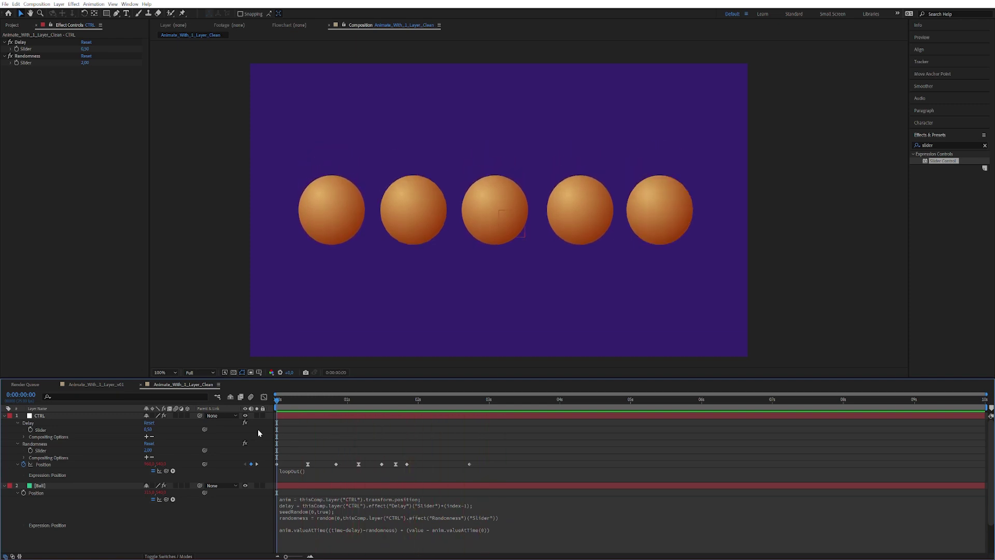
# Step: Lower the CTRL Randomness slider to 1,00
pyautogui.click(75, 416)
pyautogui.click(86, 63)
pyautogui.write('1')
pyautogui.press('Return')
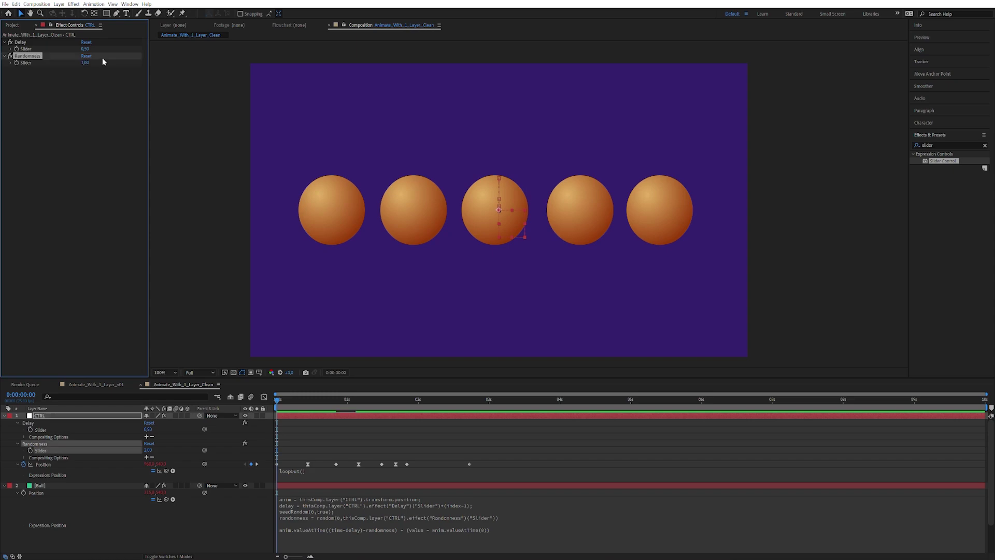